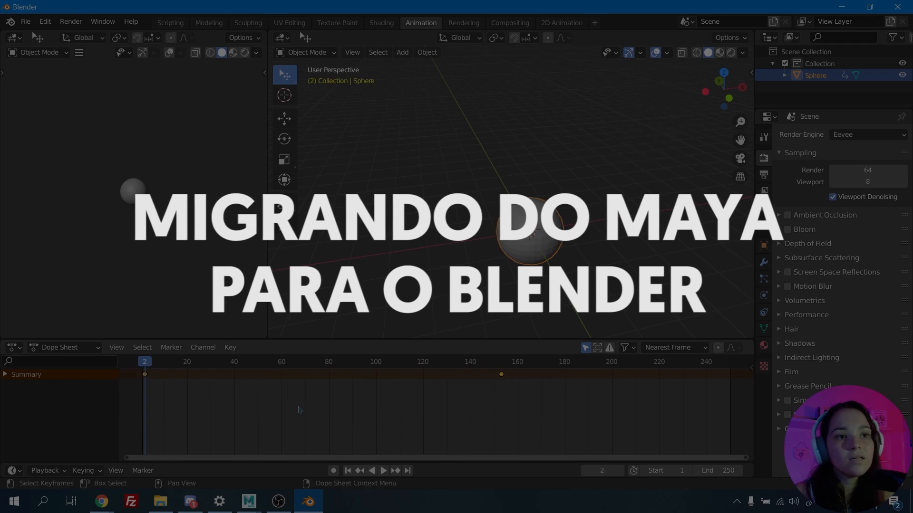
# Orbit the empty Maya scene, switch to Blender, and examine its empty scene from different angles and zoom levels.
pyautogui.press('Escape')
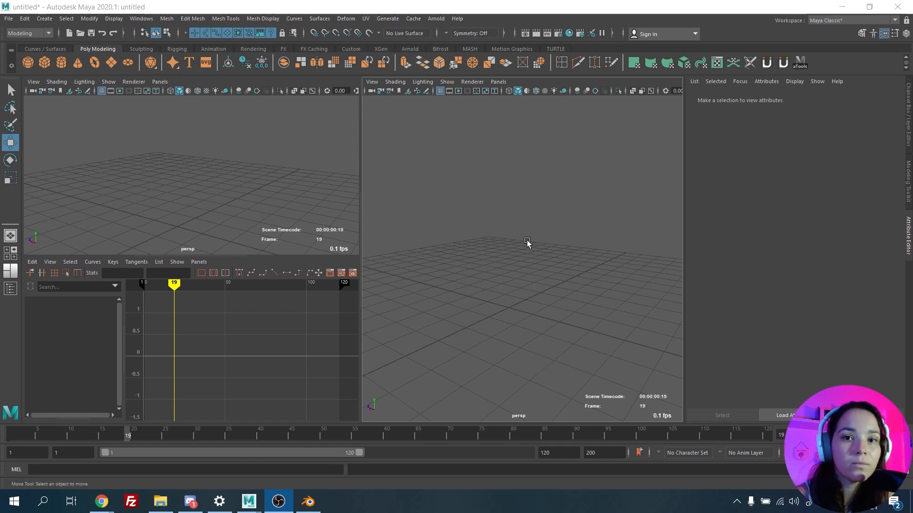
pyautogui.click(546, 260)
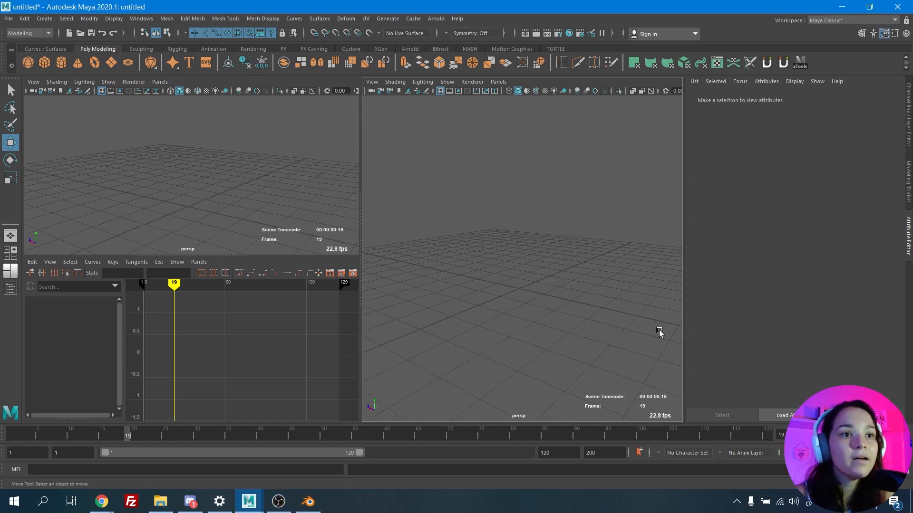
pyautogui.keyDown('alt'); pyautogui.moveTo(517, 298); pyautogui.dragTo(574, 267); pyautogui.keyUp('alt')
pyautogui.hotkey('alt', 'Tab')
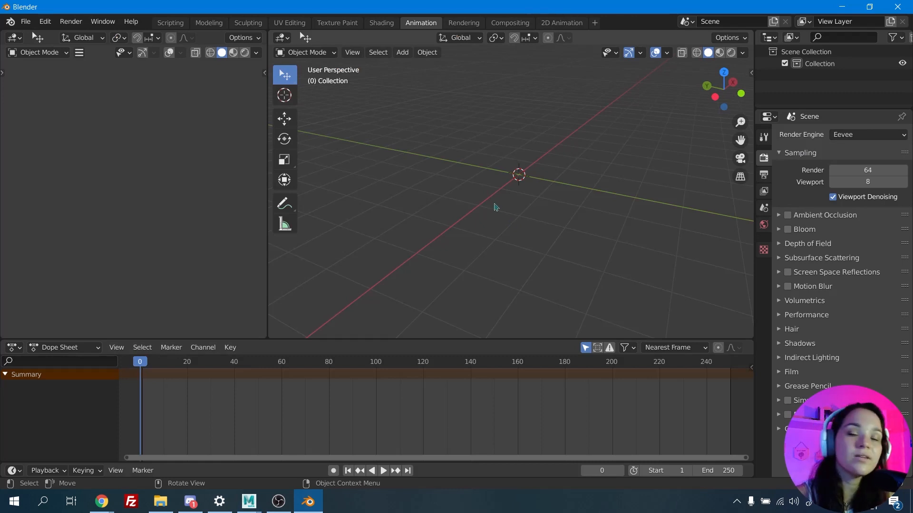
pyautogui.moveTo(525, 205); pyautogui.dragTo(547, 240, button='middle')
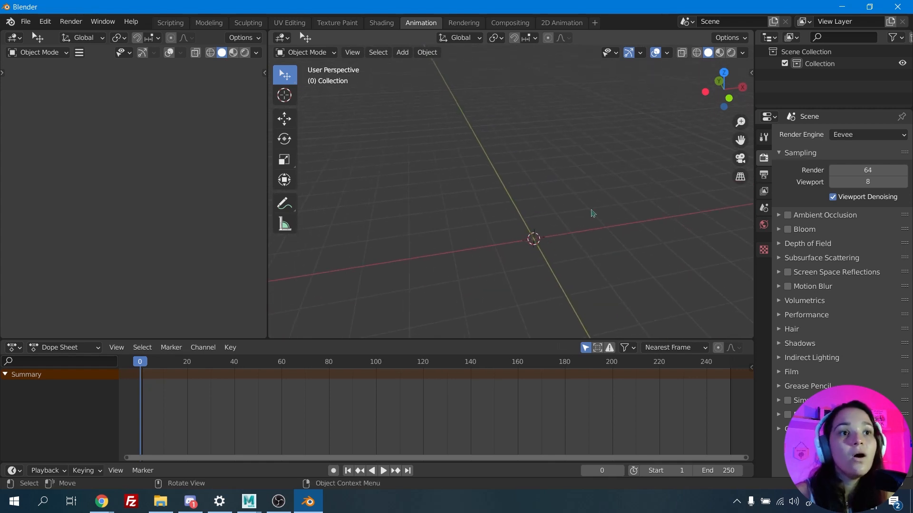
pyautogui.scroll(-12, 592, 213)
pyautogui.scroll(10, 593, 215)
pyautogui.scroll(5, 592, 214)
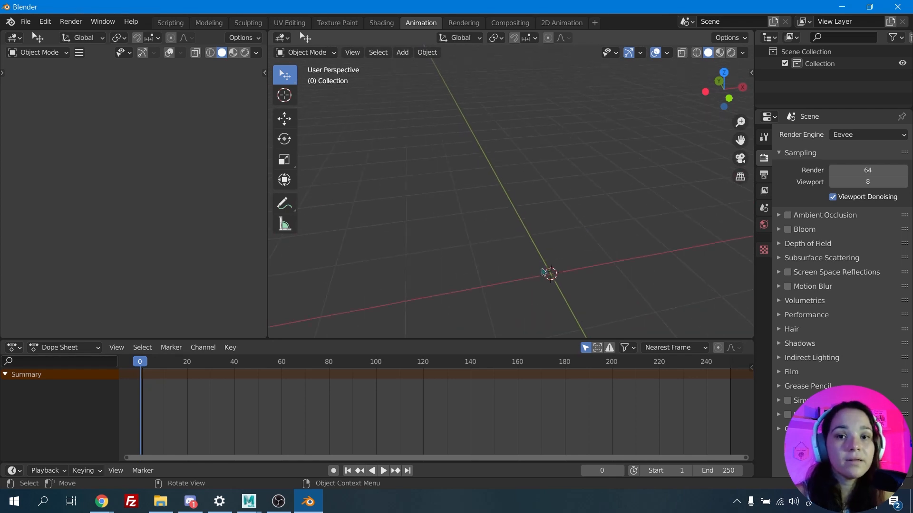
# Switch to Maya and look through the viewport's display and renderer options and the FX Caching, Custom and Arnold tool sets.
pyautogui.moveTo(249, 501)
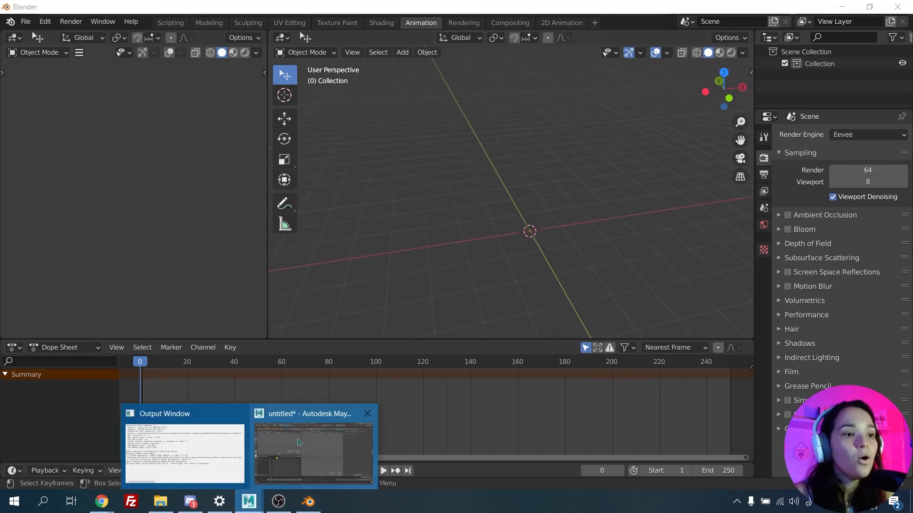
pyautogui.click(296, 445)
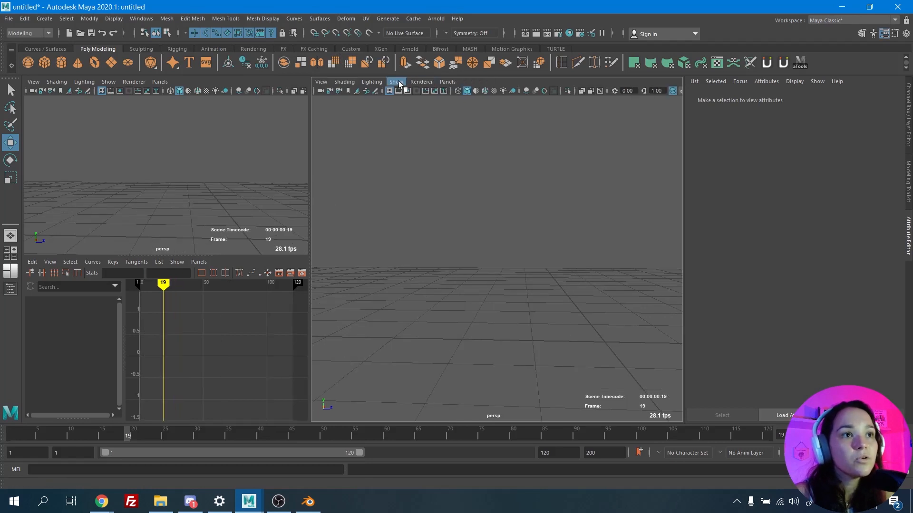
pyautogui.click(399, 83)
pyautogui.click(421, 83)
pyautogui.click(420, 83)
pyautogui.click(396, 81)
pyautogui.click(396, 83)
pyautogui.click(391, 98)
pyautogui.click(324, 49)
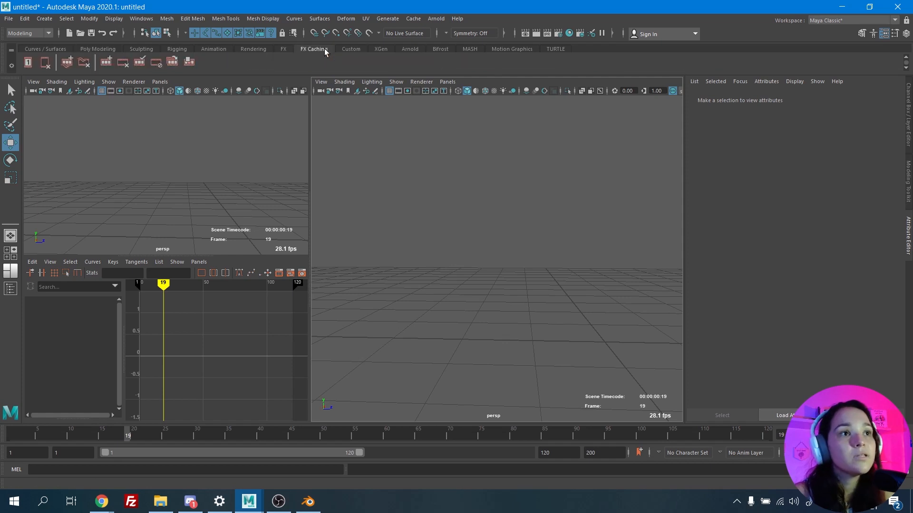
pyautogui.click(344, 47)
pyautogui.click(410, 50)
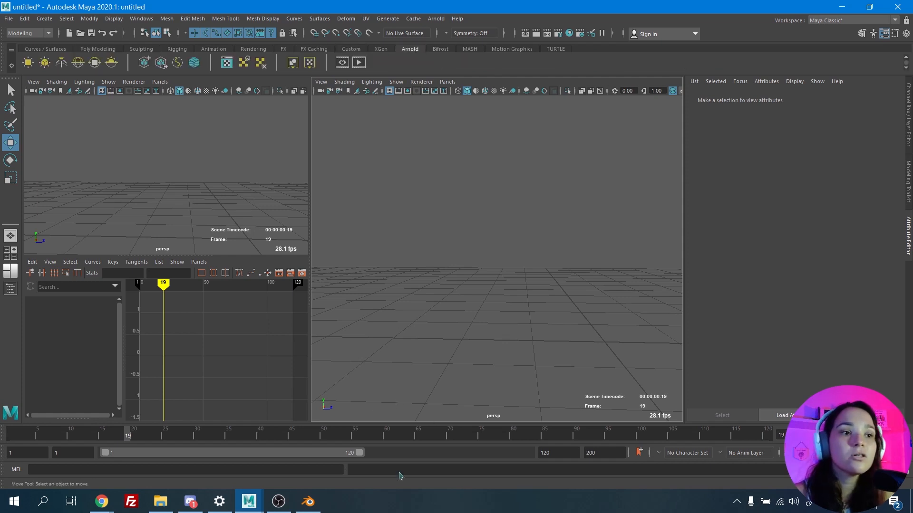
# Switch to Blender and look through the commands for adding and selecting objects in the viewport.
pyautogui.click(304, 499)
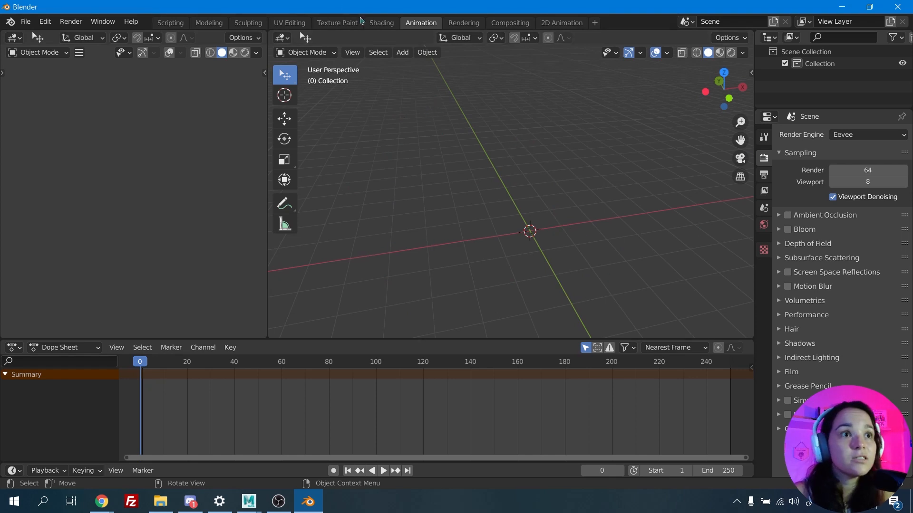
pyautogui.click(402, 52)
pyautogui.click(402, 53)
pyautogui.click(377, 52)
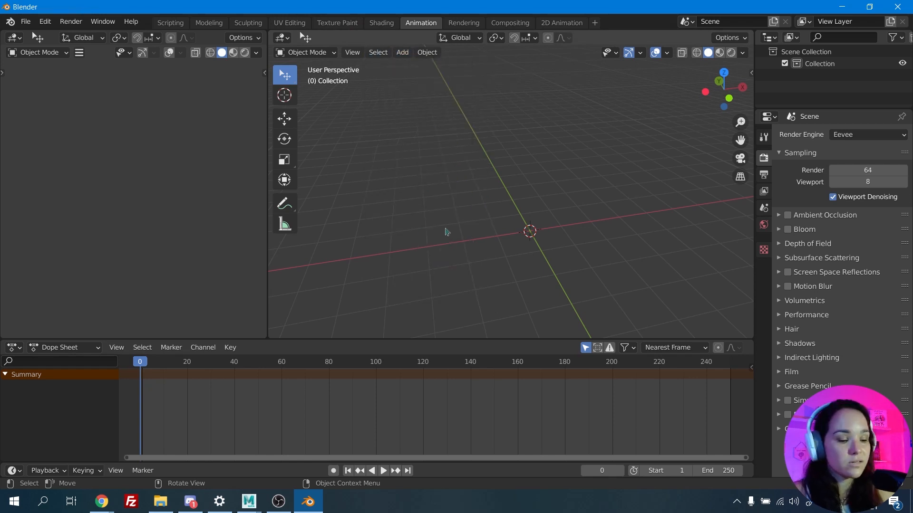
# Add a trial UV sphere at the world origin and delete it.
pyautogui.hotkey('shift', 'a')
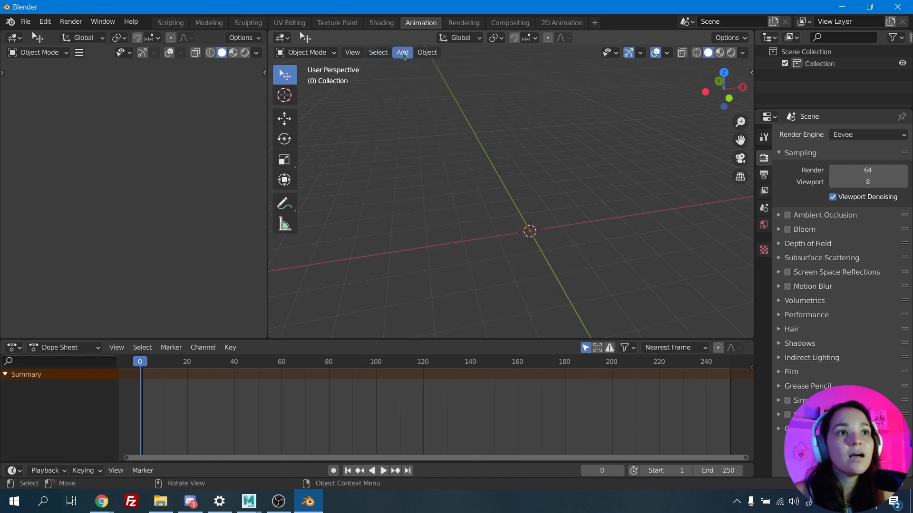
pyautogui.click(403, 52)
pyautogui.moveTo(409, 66)
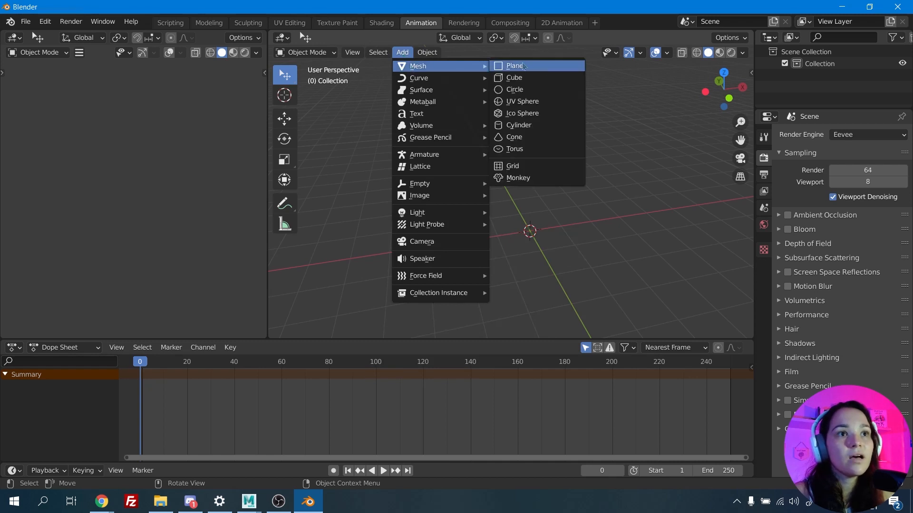
pyautogui.click(533, 106)
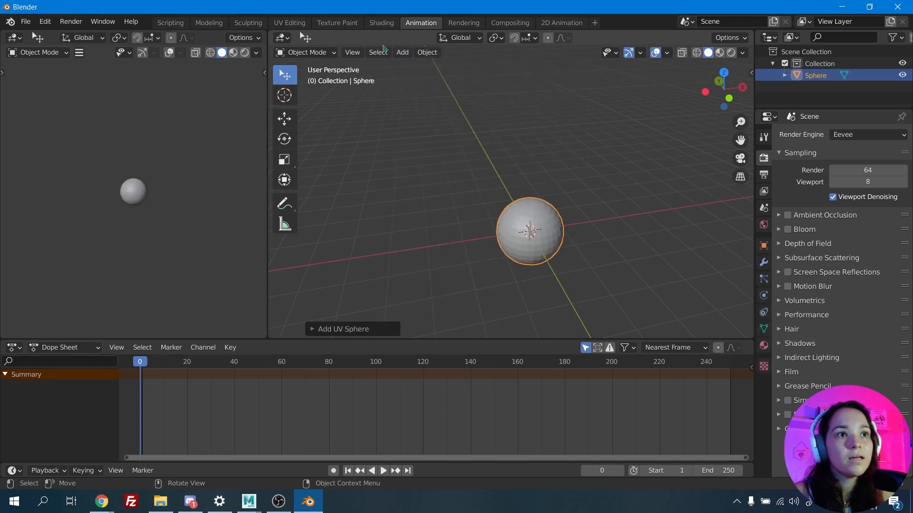
pyautogui.press('Delete')
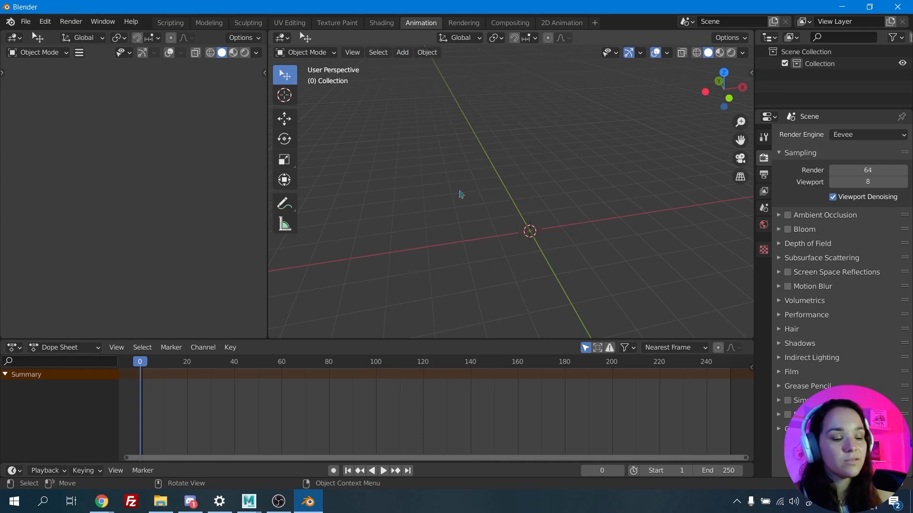
# Add a UV Sphere mesh at the world origin.
pyautogui.hotkey('shift', 'a')
pyautogui.moveTo(461, 194)
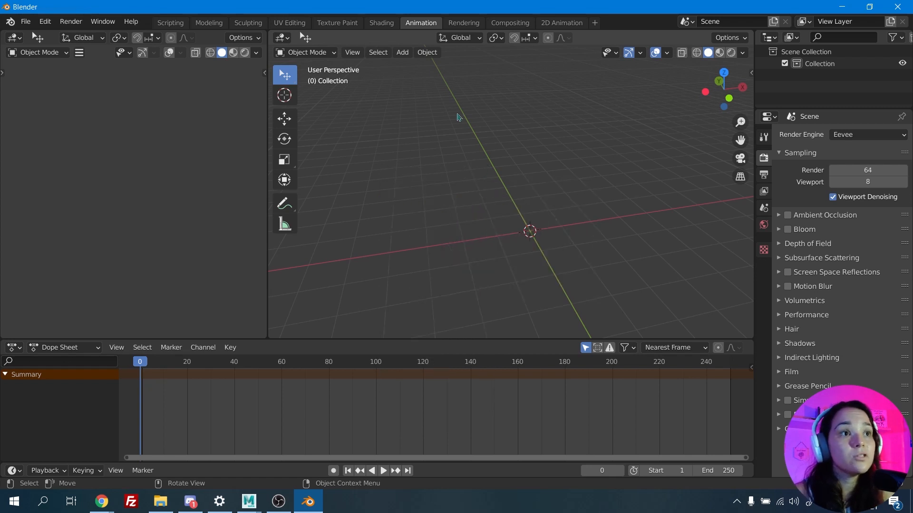
pyautogui.hotkey('shift', 'a')
pyautogui.moveTo(457, 223)
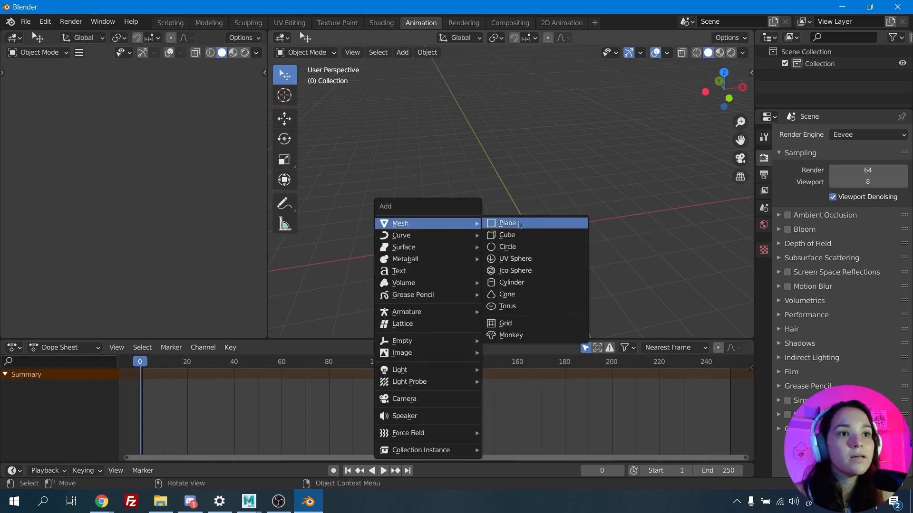
pyautogui.click(531, 260)
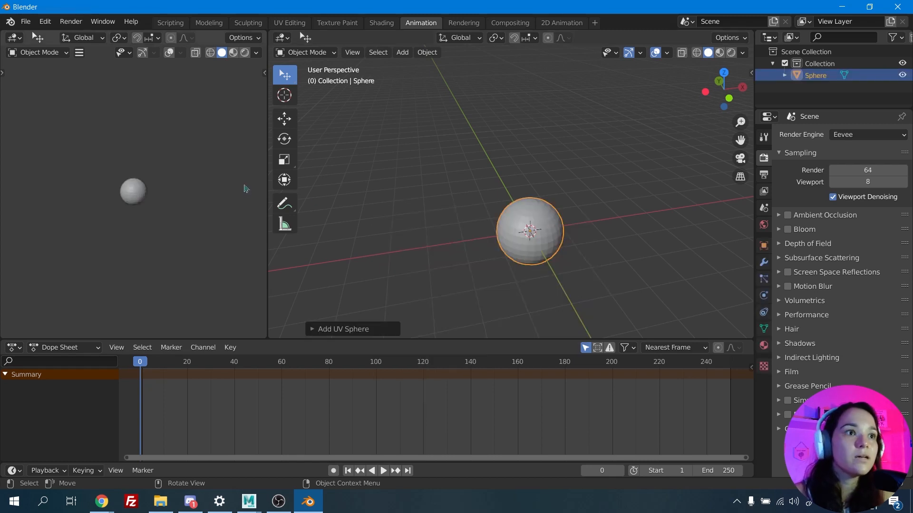
# Try the Move tool and a free move on the sphere, then cancel the move.
pyautogui.click(284, 118)
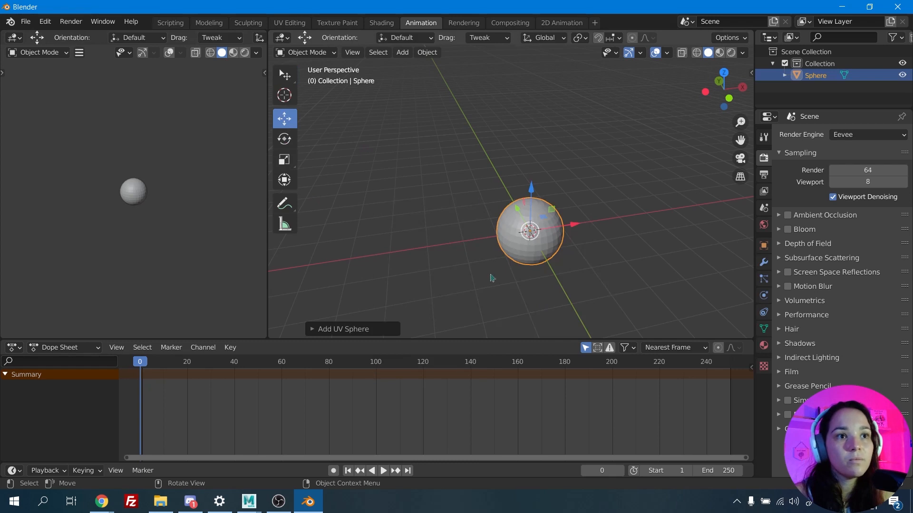
pyautogui.press('g')
pyautogui.press('Escape')
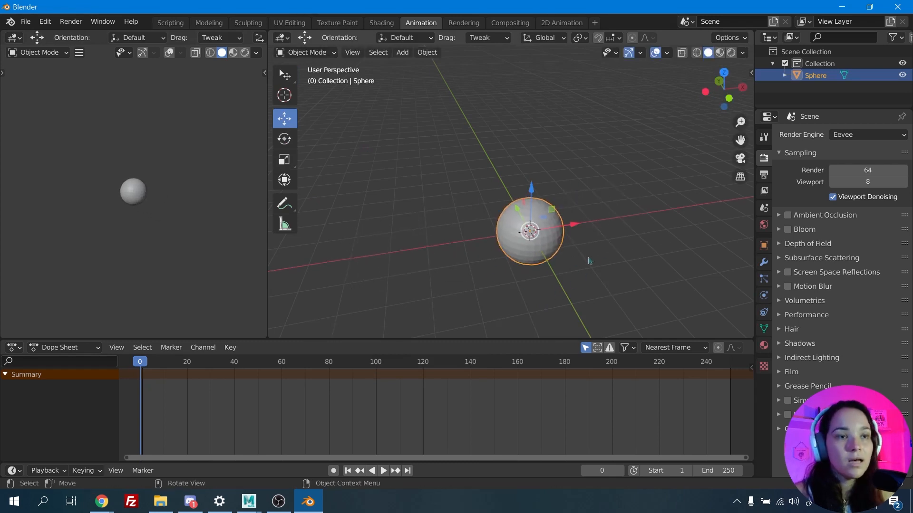
pyautogui.click(284, 74)
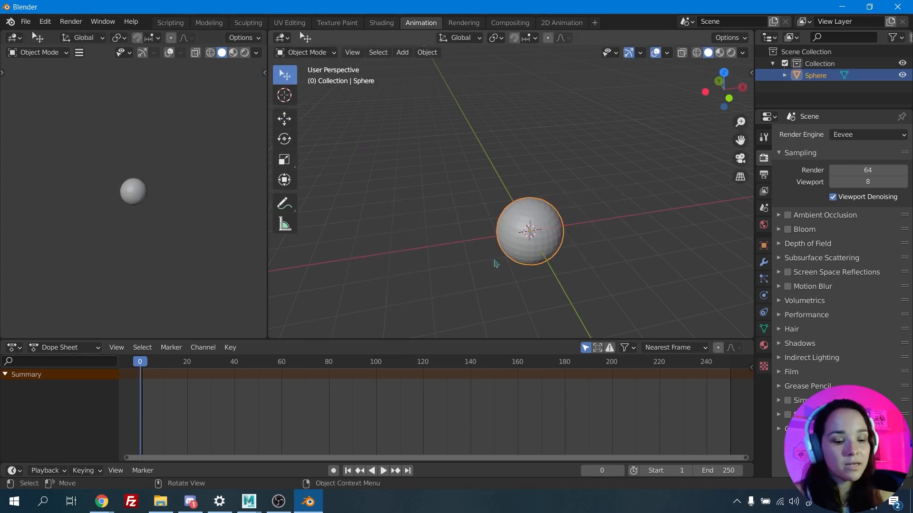
pyautogui.press('g')
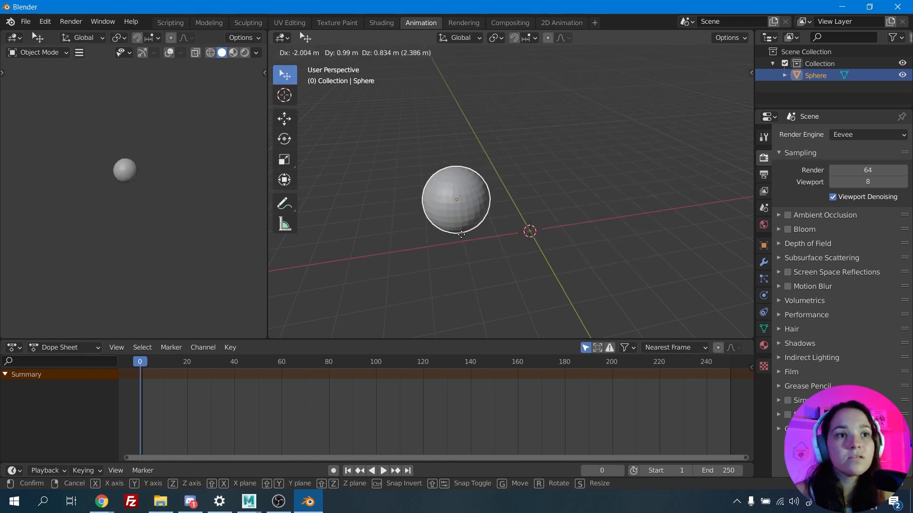
pyautogui.rightClick(522, 237)
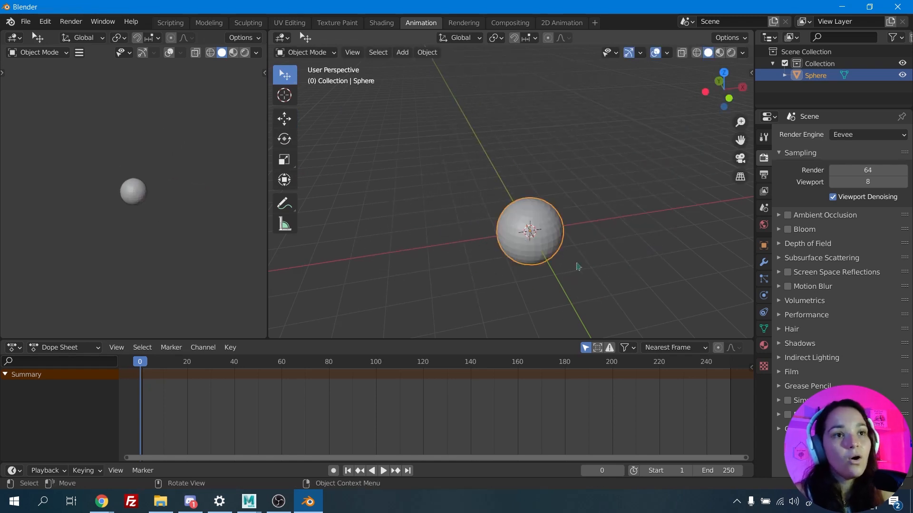
# Try moving the sphere constrained to the global Y, X and Z axes, then cancel the move.
pyautogui.press('g')
pyautogui.press('y')
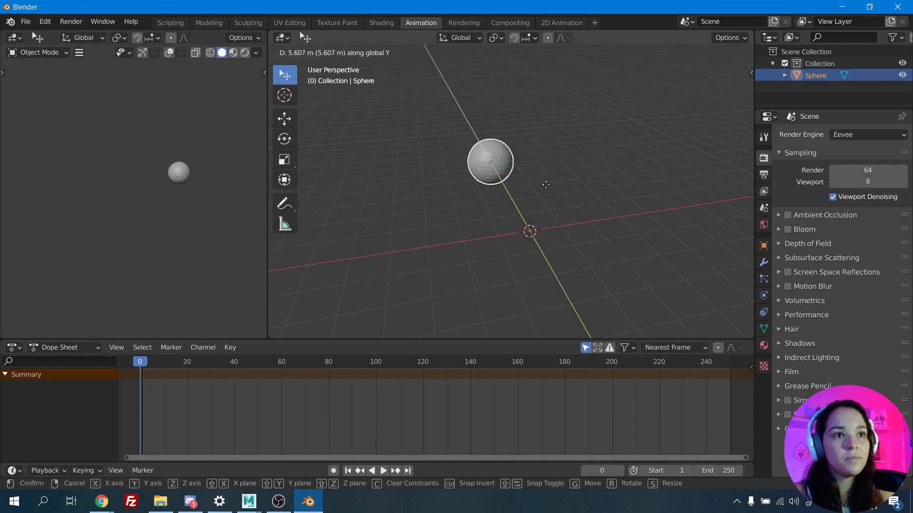
pyautogui.press('x')
pyautogui.press('z')
pyautogui.rightClick(585, 270)
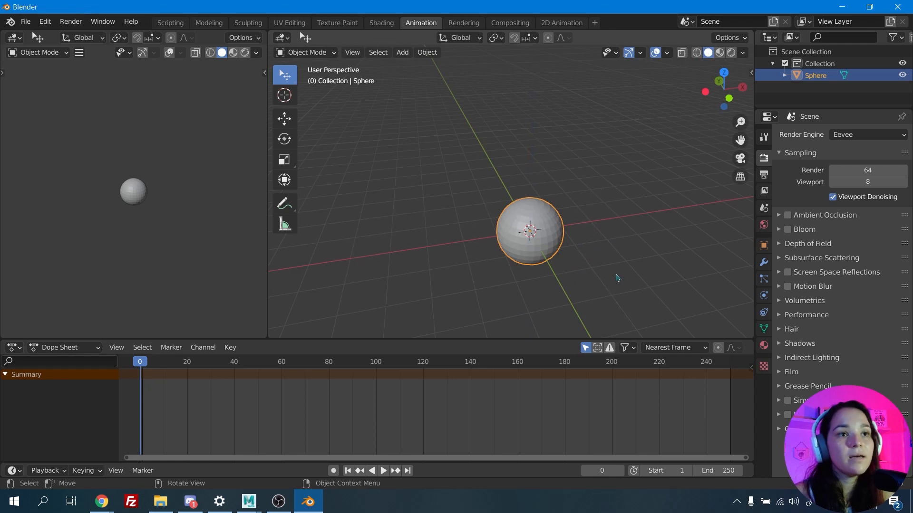
# Try rotating and scaling the sphere.
pyautogui.press('r')
pyautogui.click(695, 71)
pyautogui.press('s')
pyautogui.rightClick(565, 236)
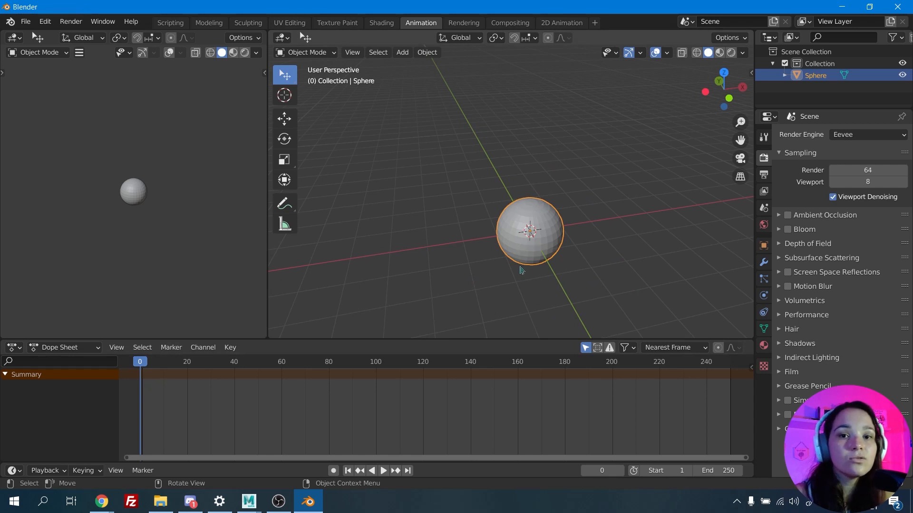
# Insert a transform keyframe for the sphere at frame 2.
pyautogui.click(144, 363)
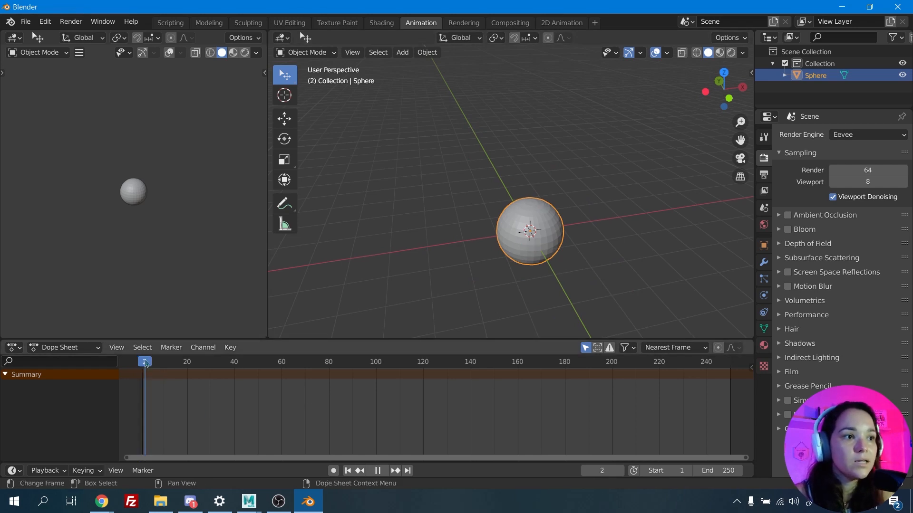
pyautogui.press('i')
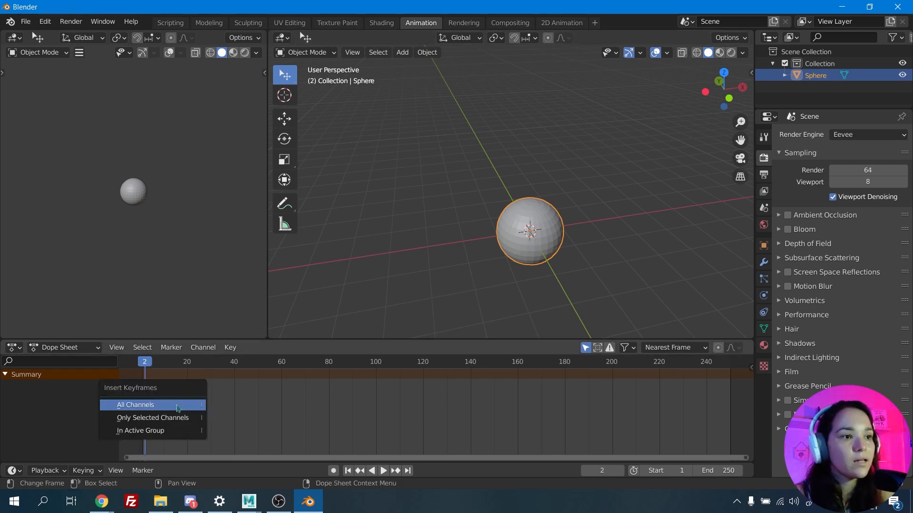
pyautogui.press('i')
pyautogui.click(397, 319)
# At frame 153, move the sphere freely about 5.4 m up and away from the origin and insert a transform keyframe.
pyautogui.click(497, 361)
pyautogui.moveTo(501, 354); pyautogui.dragTo(502, 354)
pyautogui.press('g')
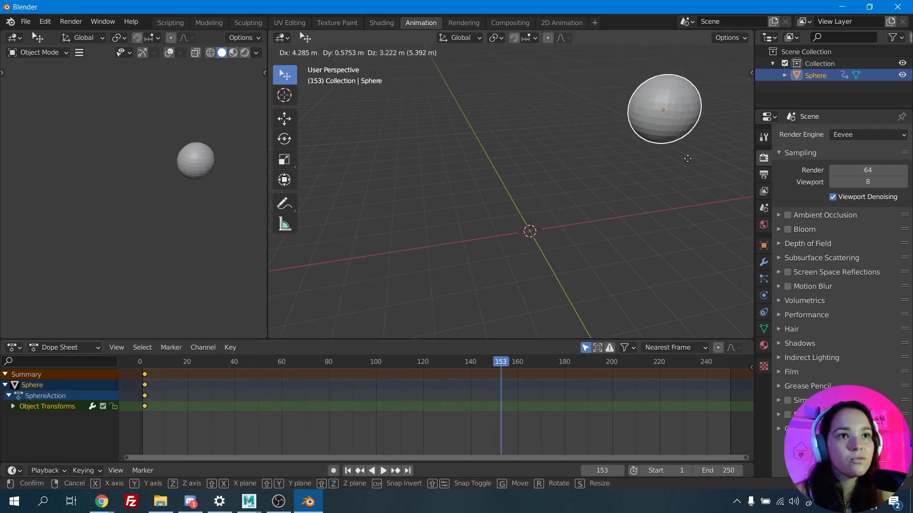
pyautogui.click(687, 157)
pyautogui.press('i')
pyautogui.click(607, 252)
# Scrub the animation to frame 129 and collapse the Summary channel in the Dope Sheet.
pyautogui.moveTo(376, 364); pyautogui.dragTo(444, 364)
pyautogui.moveTo(523, 444); pyautogui.dragTo(465, 371)
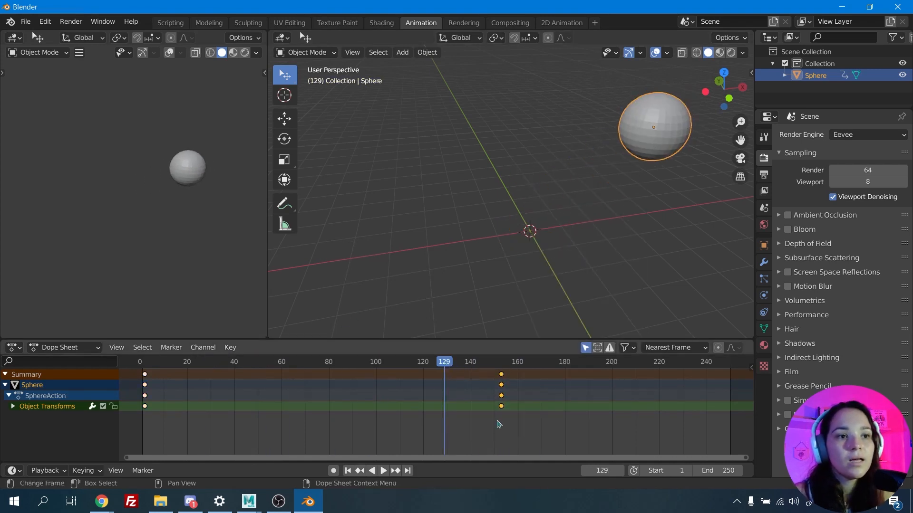
pyautogui.click(6, 375)
# Select the keyframe at frame 153 and try moving it along the timeline, then cancel the move.
pyautogui.moveTo(534, 391); pyautogui.dragTo(486, 367)
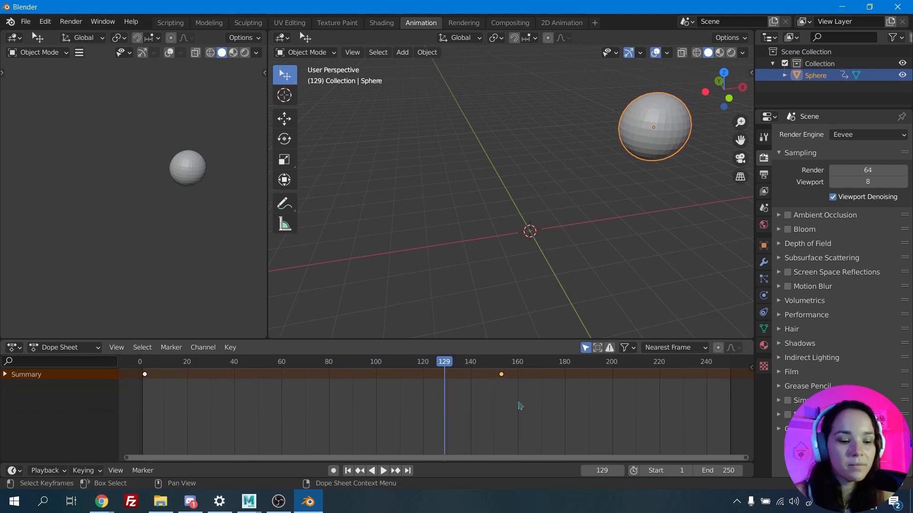
pyautogui.press('g')
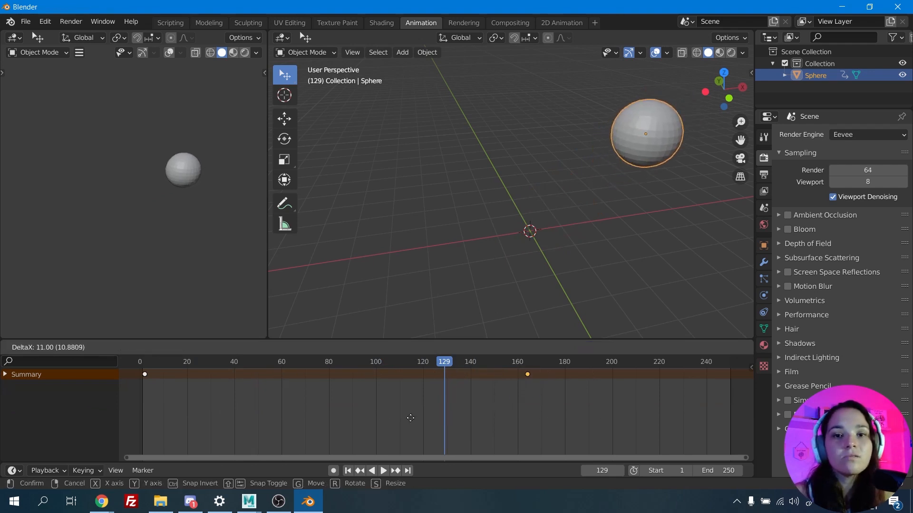
pyautogui.rightClick(485, 421)
# Select both keyframes, go to frame 2, and try scaling their spacing from there before cancelling.
pyautogui.moveTo(563, 420); pyautogui.dragTo(101, 374)
pyautogui.click(146, 361)
pyautogui.press('space')
pyautogui.press('space')
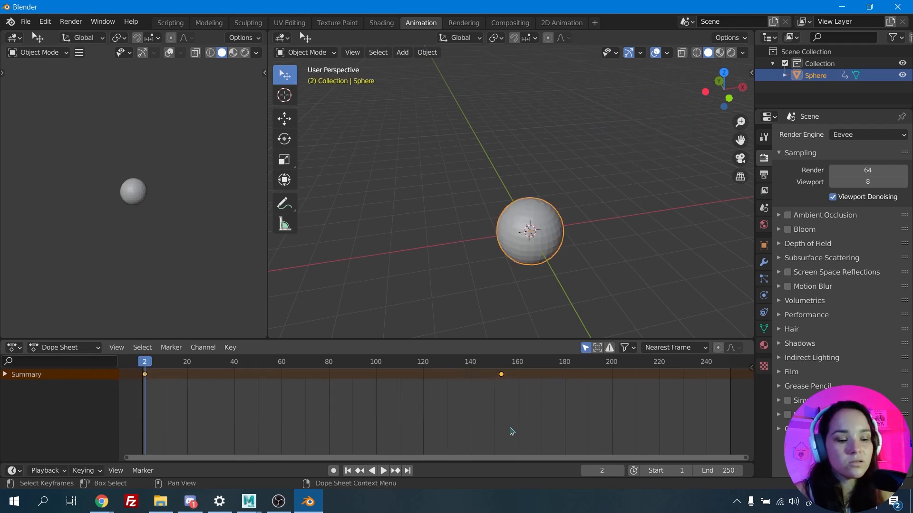
pyautogui.press('s')
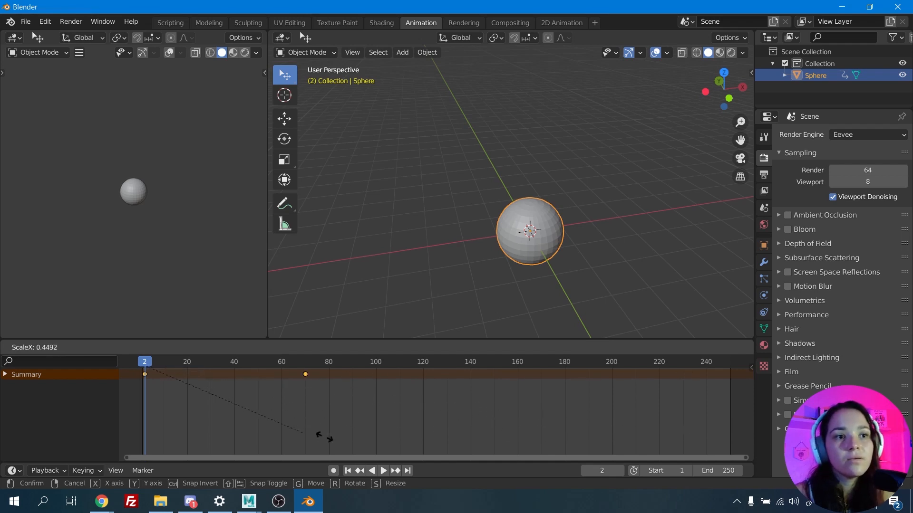
pyautogui.press('Escape')
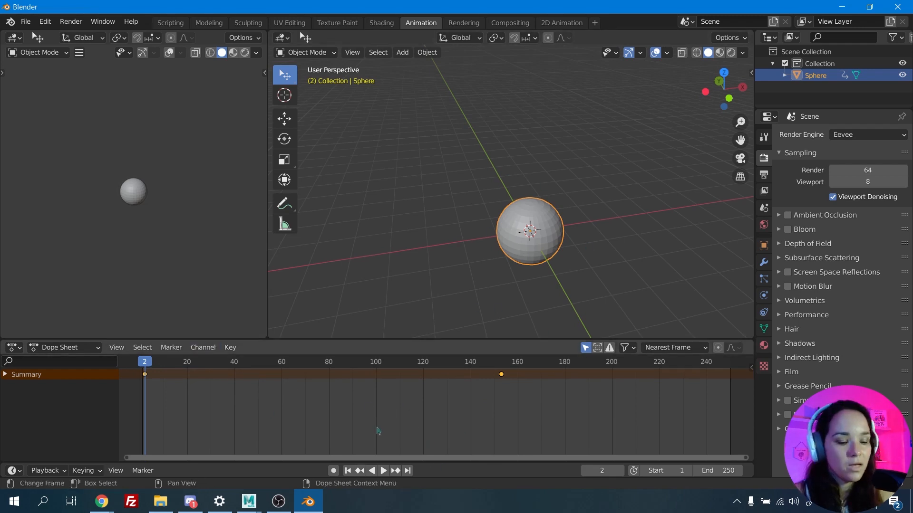
pyautogui.scroll(5, 404, 401)
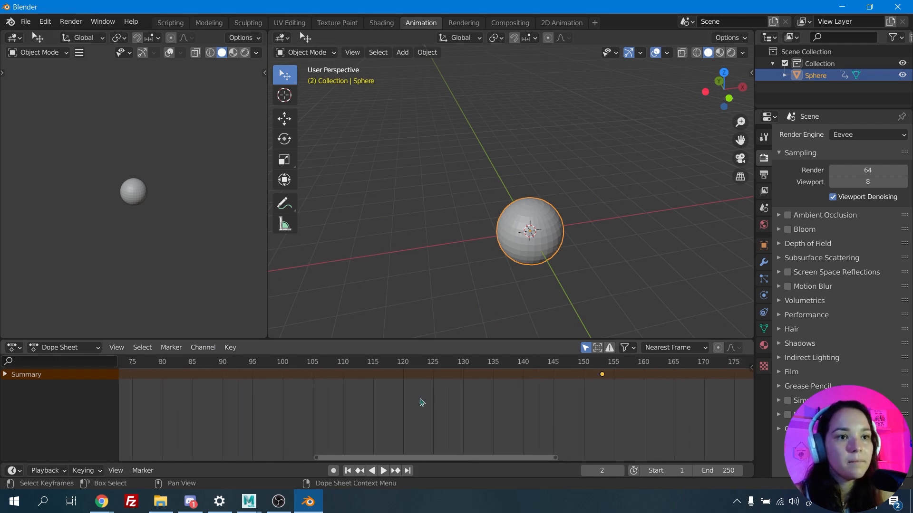
pyautogui.scroll(-6, 430, 398)
pyautogui.moveTo(336, 404); pyautogui.dragTo(374, 437, button='middle')
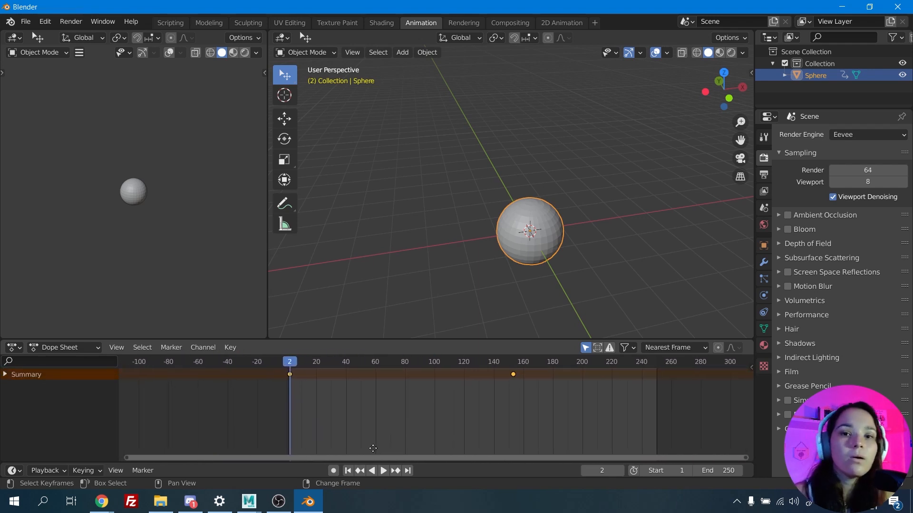
pyautogui.scroll(4, 442, 413)
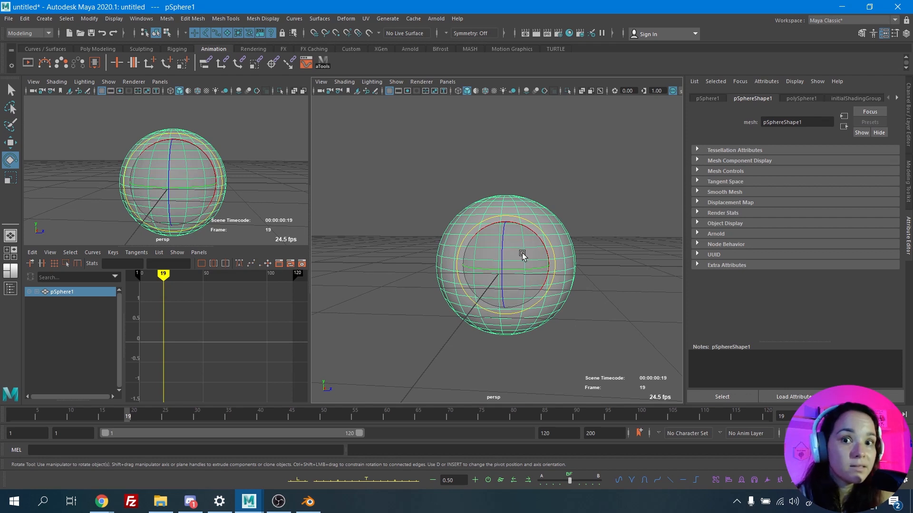
# In Maya, move the sphere's pivot about 1.02 cm down to its base and try rotating the sphere around it.
pyautogui.click(586, 302)
pyautogui.click(546, 258)
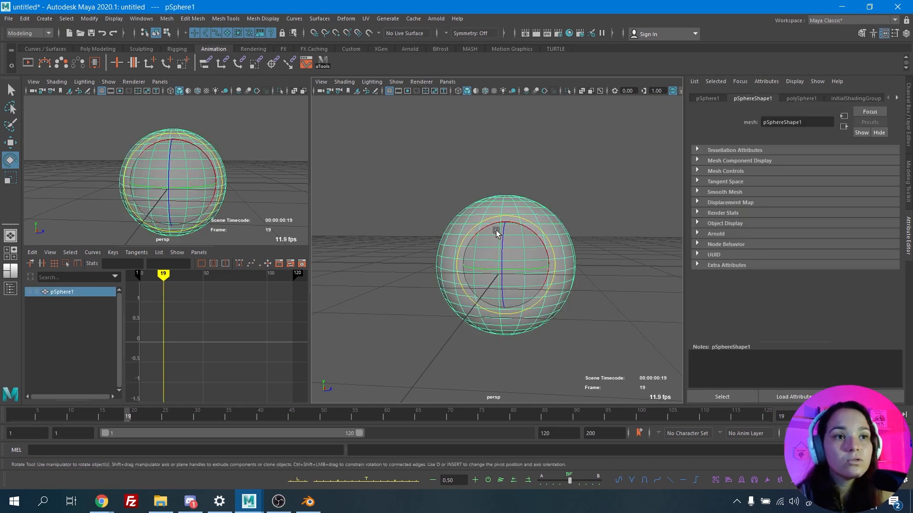
pyautogui.click(768, 482)
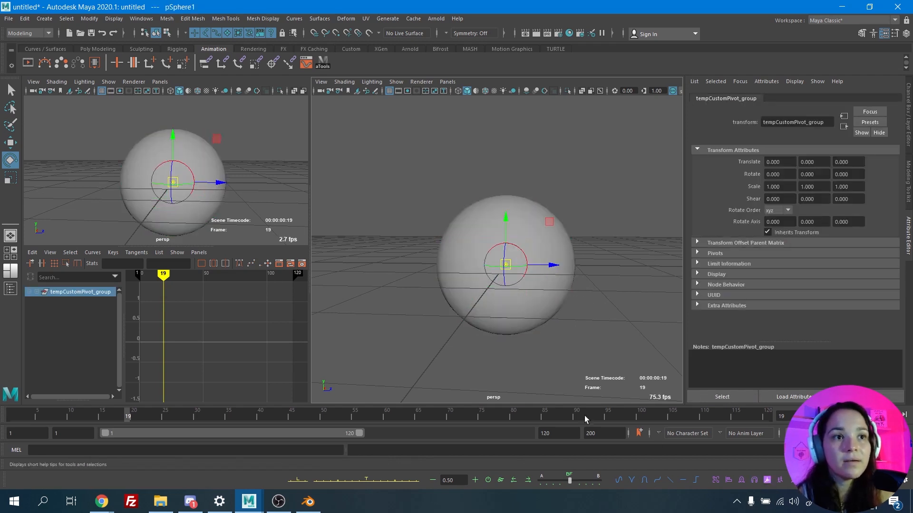
pyautogui.moveTo(507, 215); pyautogui.dragTo(506, 289)
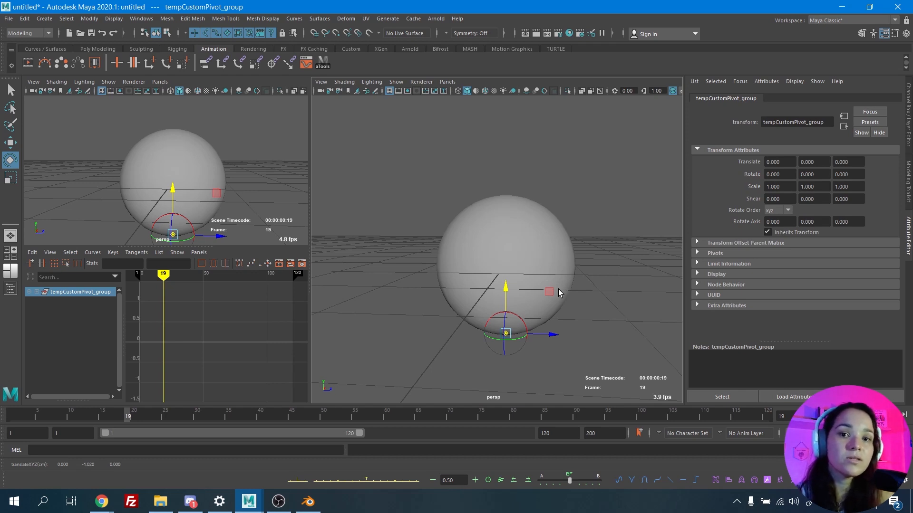
pyautogui.press('e')
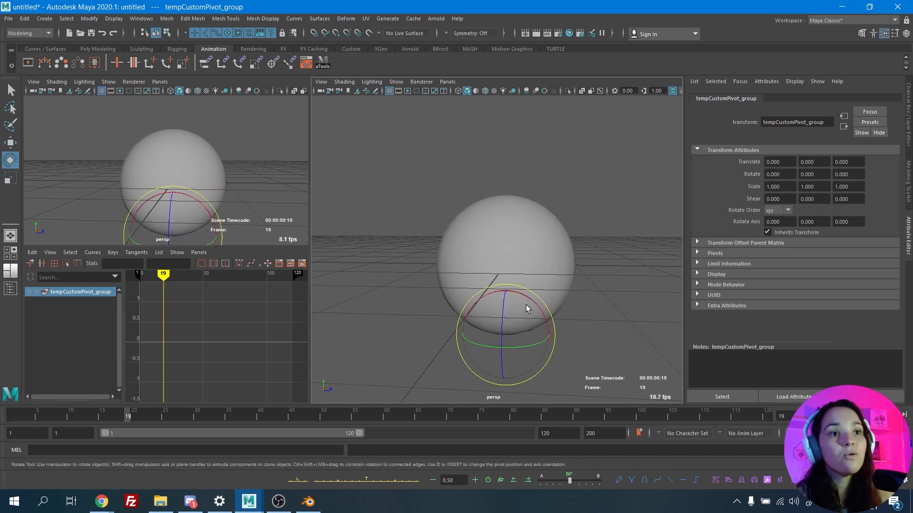
pyautogui.moveTo(530, 301); pyautogui.dragTo(504, 309)
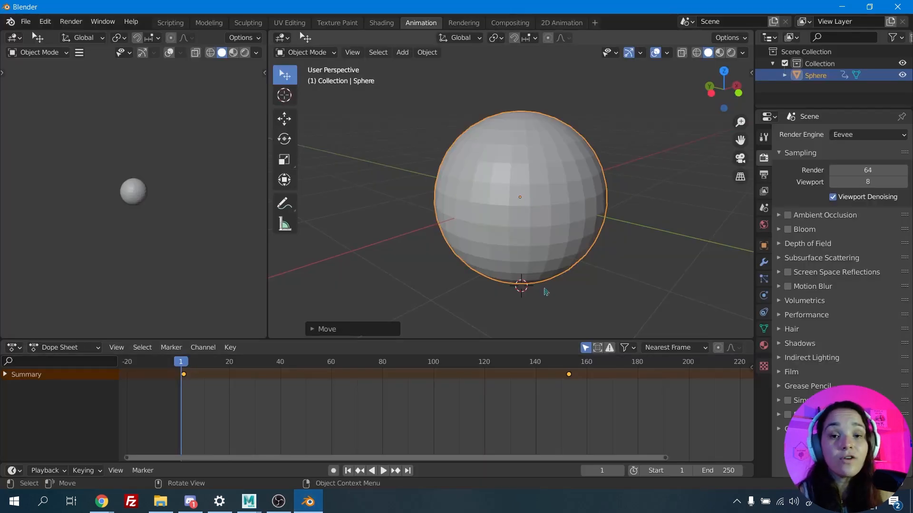
# In Blender, place the 3D cursor freely at several spots around the sphere, then snap it to the selected sphere.
pyautogui.keyDown('shift'); pyautogui.moveTo(591, 284); pyautogui.dragTo(659, 196, button='right'); pyautogui.keyUp('shift')
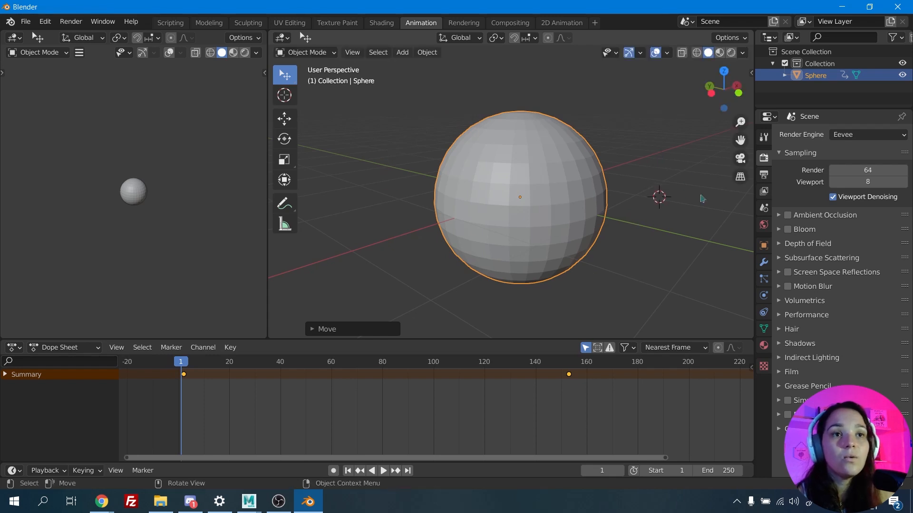
pyautogui.moveTo(670, 181)
pyautogui.keyDown('shift'); pyautogui.mouseDown(button='right')
pyautogui.moveTo(629, 168)
pyautogui.moveTo(499, 171)
pyautogui.moveTo(449, 109)
pyautogui.moveTo(638, 199)
pyautogui.moveTo(671, 196)
pyautogui.moveTo(660, 185)
pyautogui.mouseUp(button='right'); pyautogui.keyUp('shift')
pyautogui.keyDown('shift'); pyautogui.moveTo(571, 216); pyautogui.dragTo(700, 135, button='right'); pyautogui.keyUp('shift')
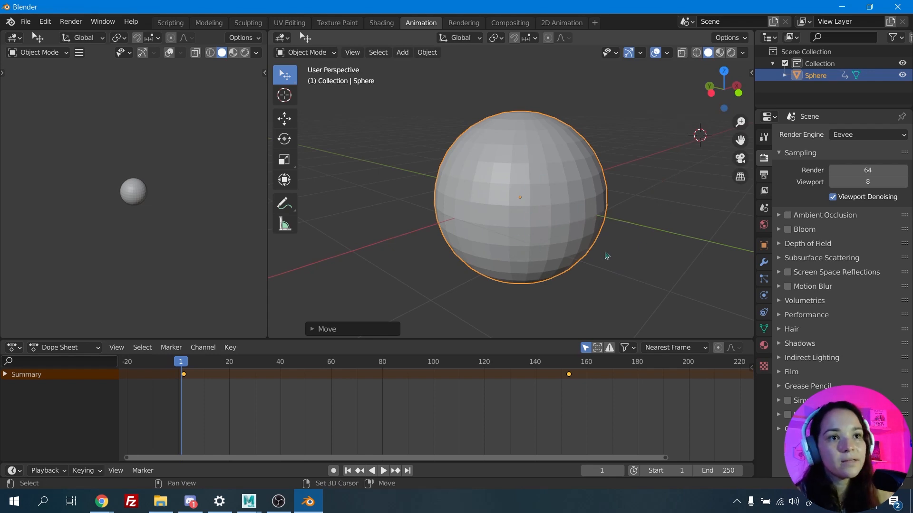
pyautogui.hotkey('shift', 's')
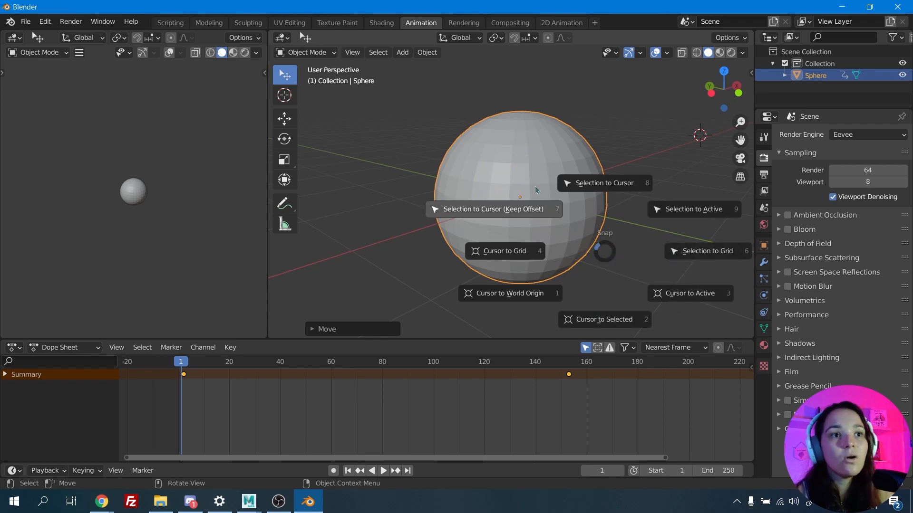
pyautogui.click(604, 326)
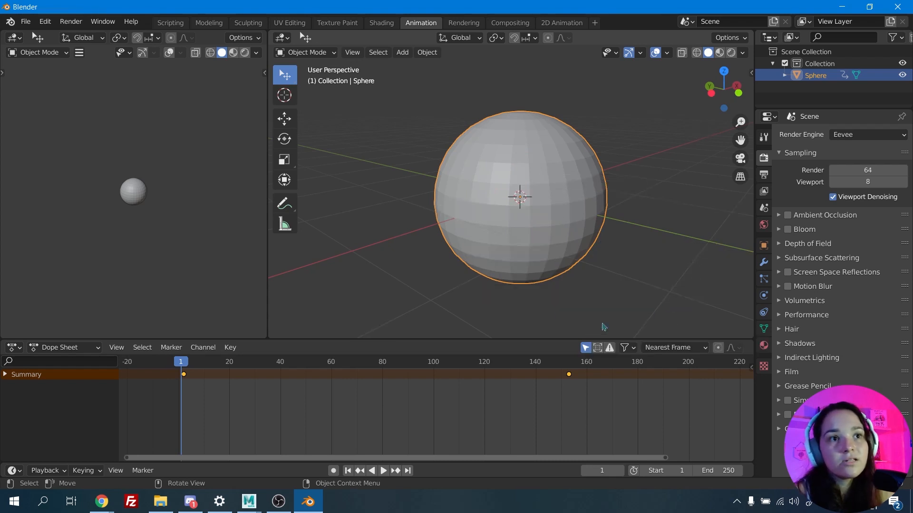
# Place the 3D cursor beside the sphere, snap the sphere to it with Selection to Cursor, and undo the snap.
pyautogui.keyDown('shift'); pyautogui.rightClick(656, 192); pyautogui.keyUp('shift')
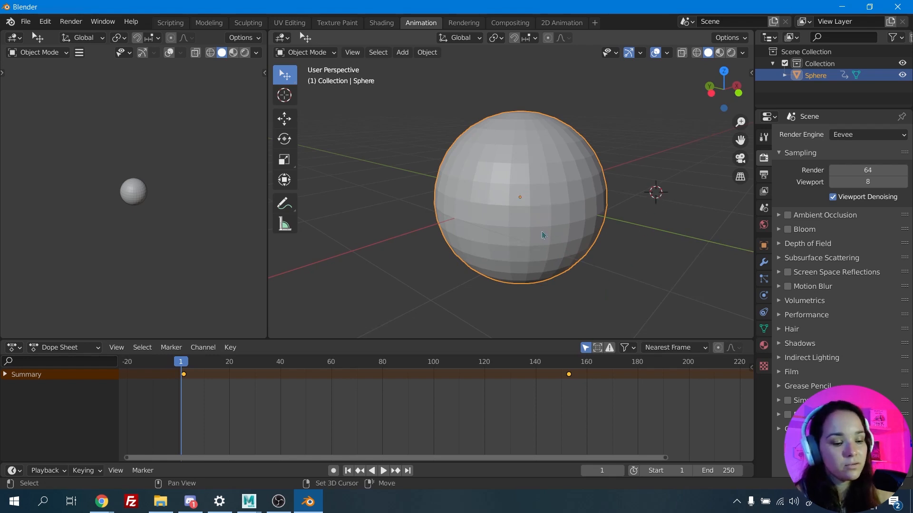
pyautogui.hotkey('shift', 's')
pyautogui.click(540, 166)
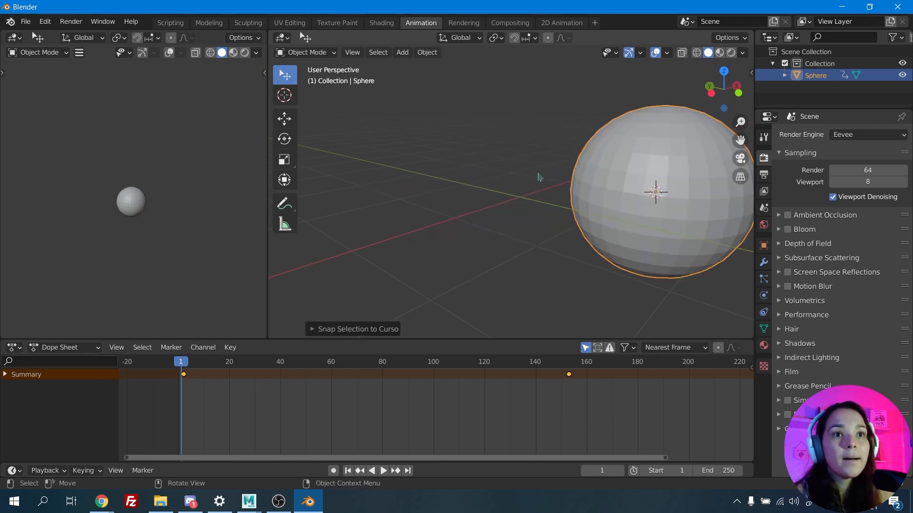
pyautogui.hotkey('ctrl', 'z')
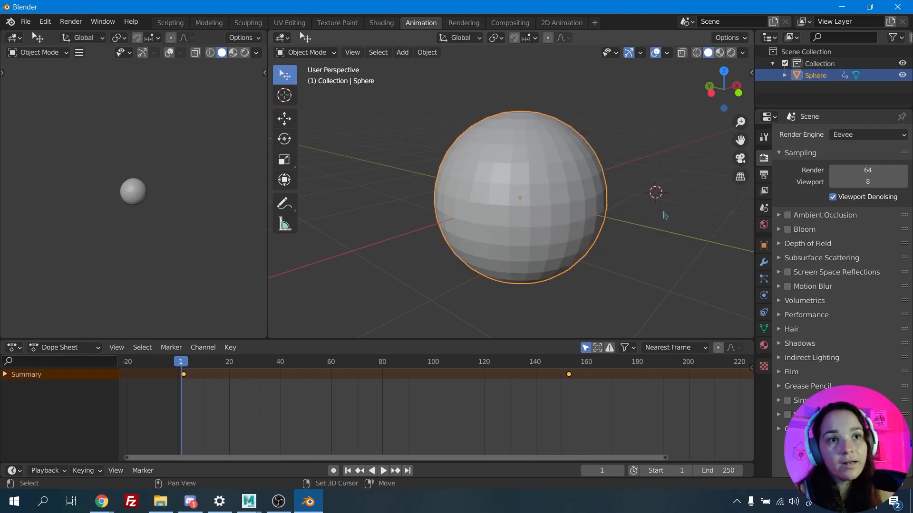
# Set the transform pivot point to a 3D cursor placed at the sphere's lower edge and try rotating the sphere around it.
pyautogui.keyDown('shift'); pyautogui.rightClick(516, 285); pyautogui.keyUp('shift')
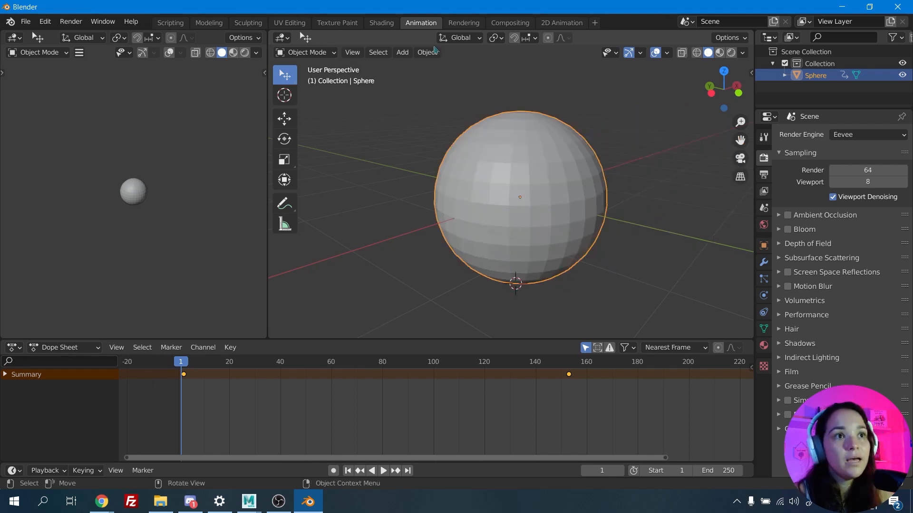
pyautogui.click(497, 38)
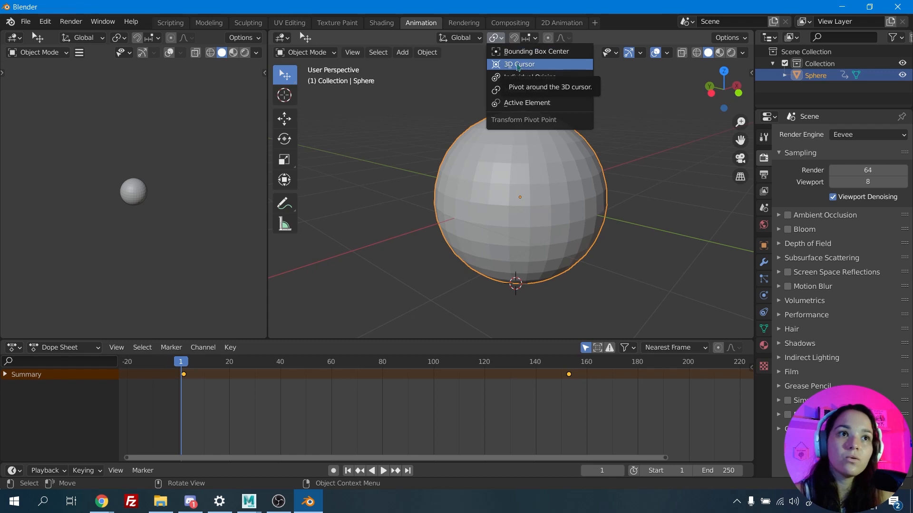
pyautogui.click(518, 65)
pyautogui.press('r')
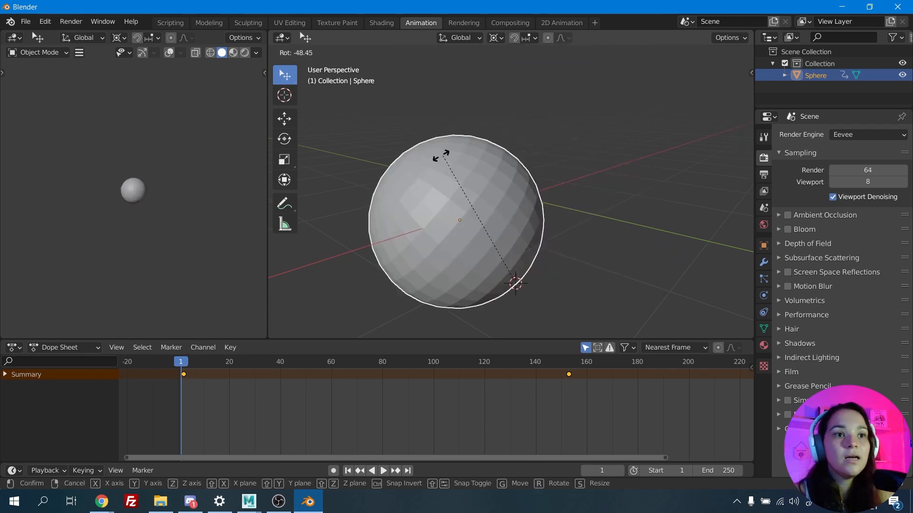
pyautogui.rightClick(546, 184)
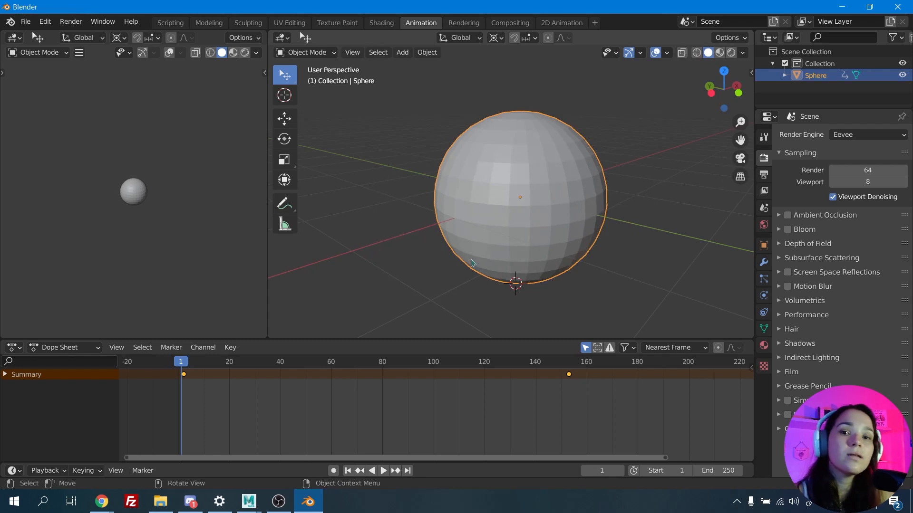
# Switch to Maya and freely move the sphere to about 0.16, 12, -6.16 and rotate it to about -42.8, -36.2, 120.9.
pyautogui.moveTo(249, 501)
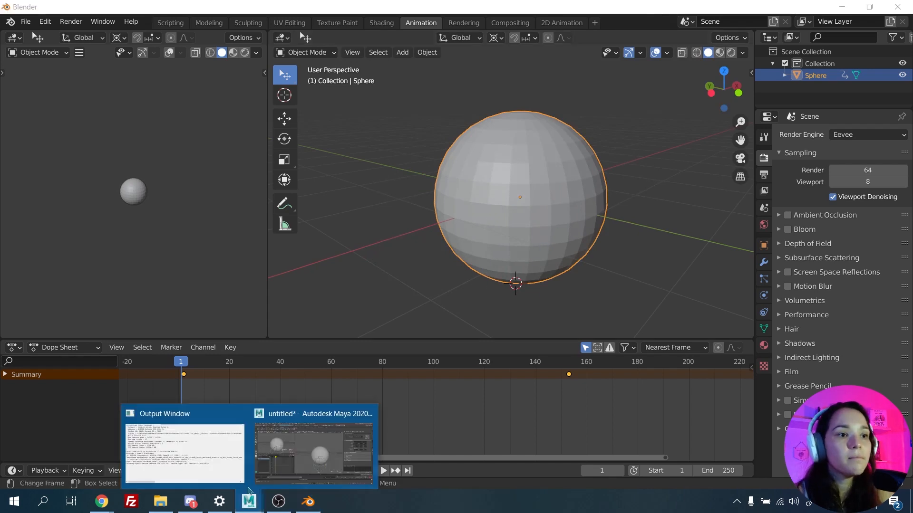
pyautogui.click(321, 444)
pyautogui.press('w')
pyautogui.moveTo(506, 264); pyautogui.dragTo(391, 184)
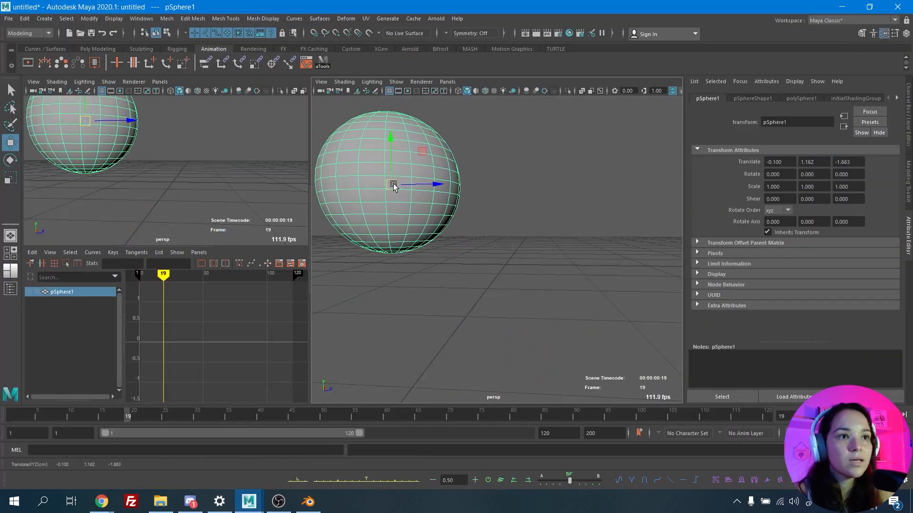
pyautogui.scroll(-10, 476, 207)
pyautogui.moveTo(490, 240)
pyautogui.mouseDown()
pyautogui.moveTo(540, 197)
pyautogui.moveTo(558, 194)
pyautogui.moveTo(522, 236)
pyautogui.moveTo(572, 207)
pyautogui.moveTo(483, 225)
pyautogui.mouseUp()
pyautogui.press('e')
pyautogui.press('w')
pyautogui.scroll(5, 485, 226)
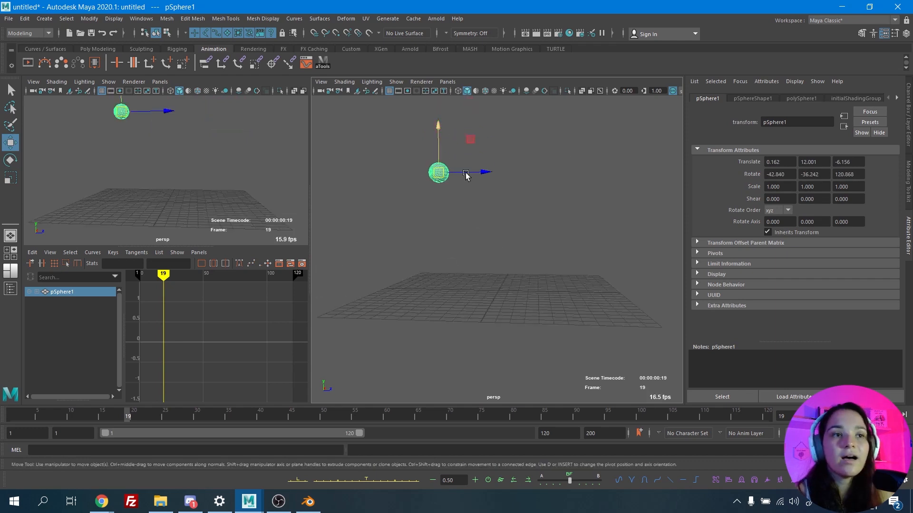
# Reset the Maya sphere's translation and rotation to zero and show its transform values in the Channel Box.
pyautogui.click(487, 479)
pyautogui.scroll(5, 521, 353)
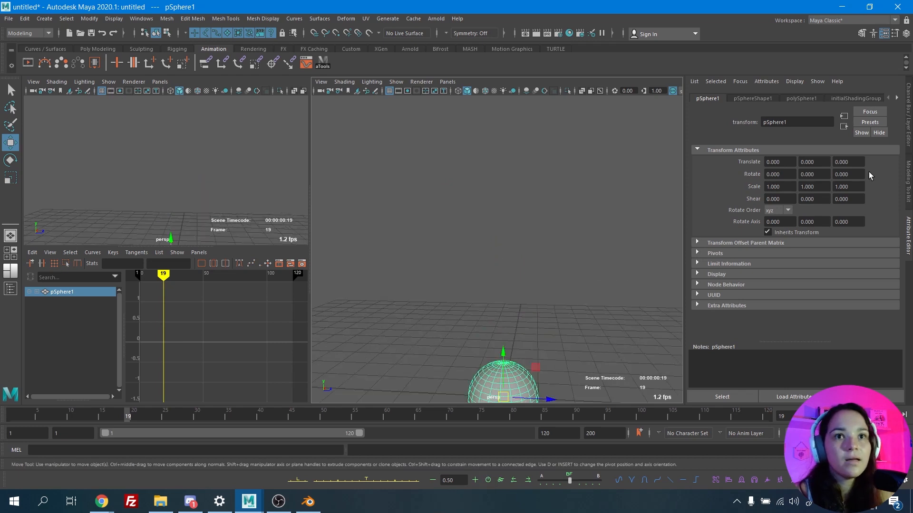
pyautogui.click(908, 125)
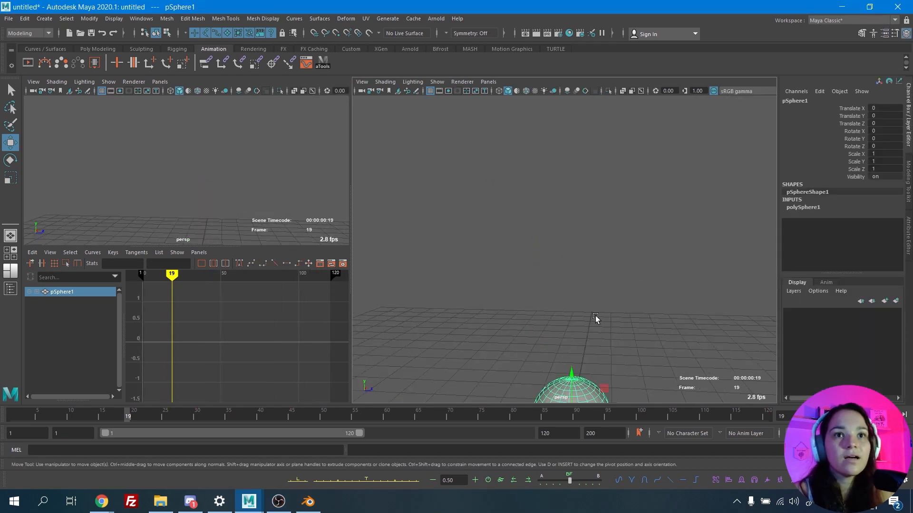
pyautogui.hotkey('shift', 'f')
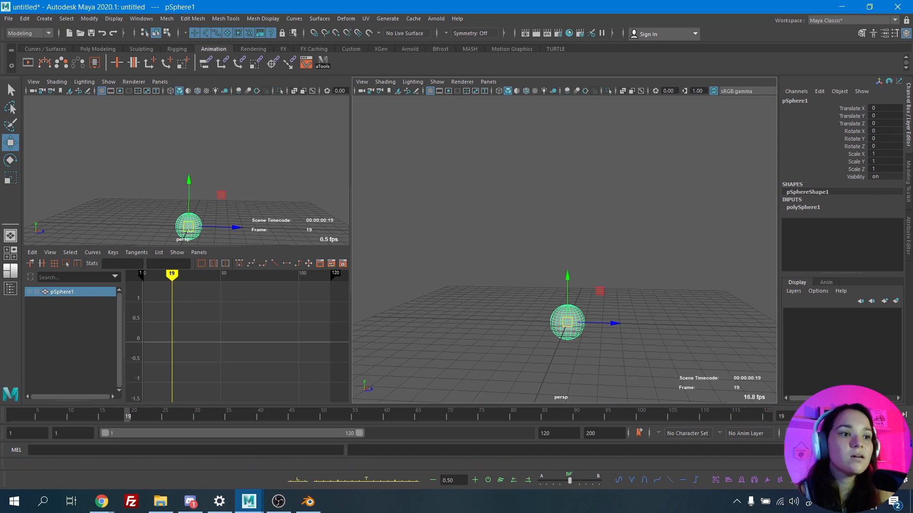
# Switch to Blender and freely move the sphere away from the origin, then rotate and enlarge it about the 3D cursor.
pyautogui.click(308, 501)
pyautogui.scroll(-4, 501, 256)
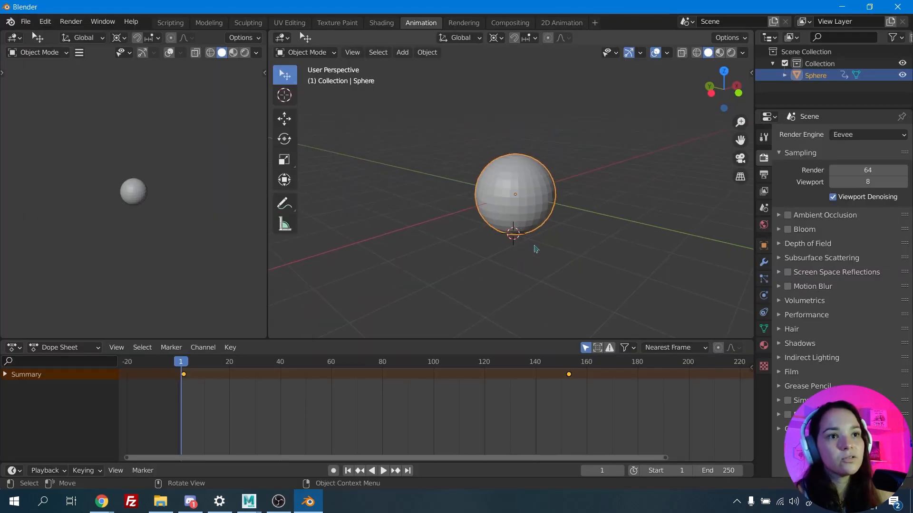
pyautogui.press('g')
pyautogui.click(680, 205)
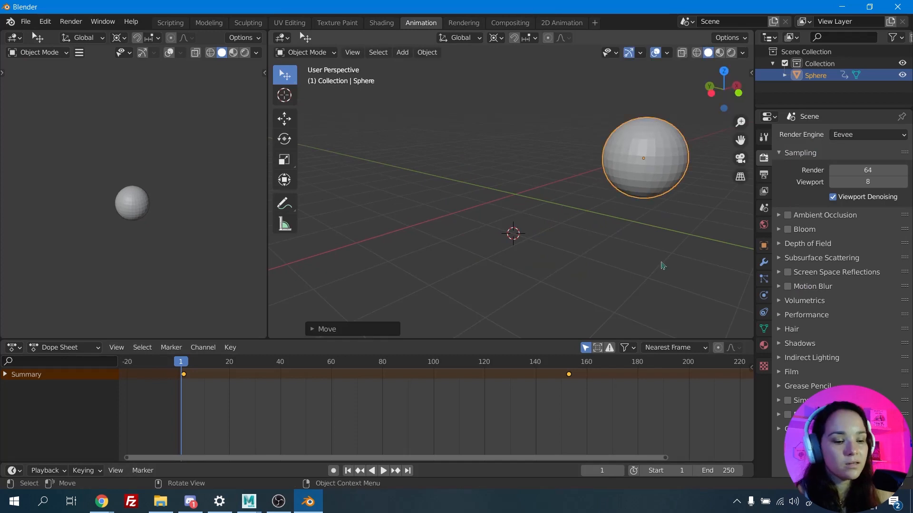
pyautogui.press('r')
pyautogui.click(739, 152)
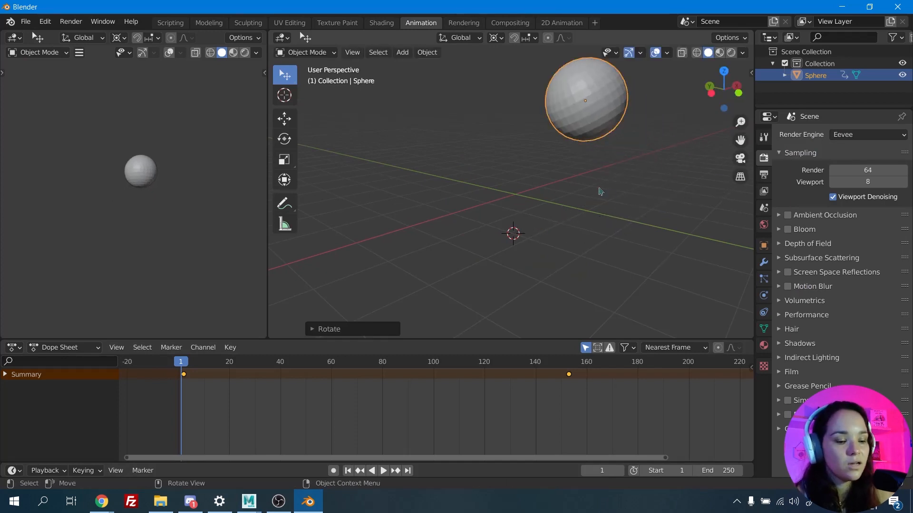
pyautogui.press('s')
pyautogui.click(649, 220)
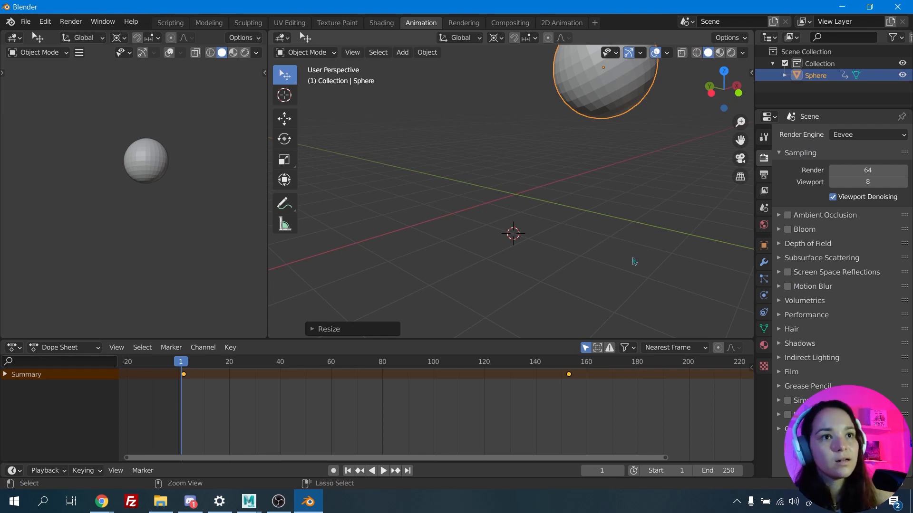
# Clear the Blender sphere's rotation, scale and location.
pyautogui.hotkey('alt', 'r')
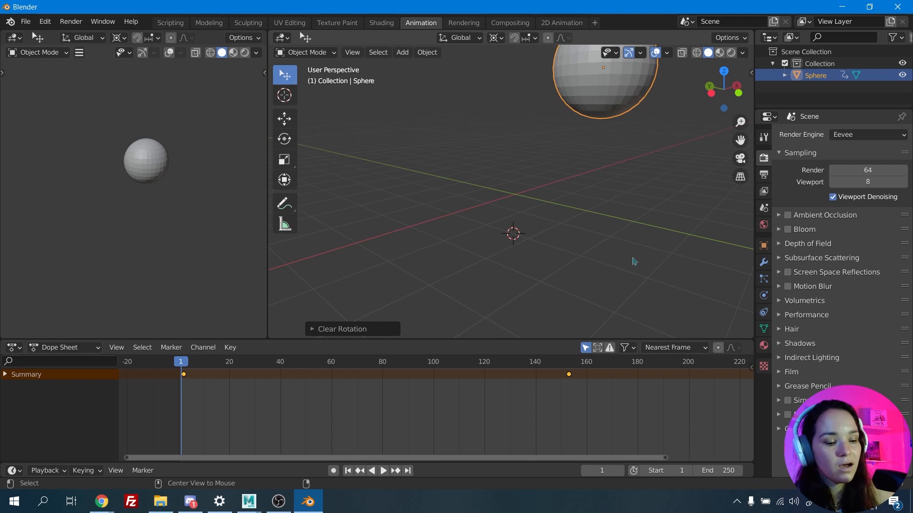
pyautogui.hotkey('alt', 's')
pyautogui.hotkey('alt', 'g')
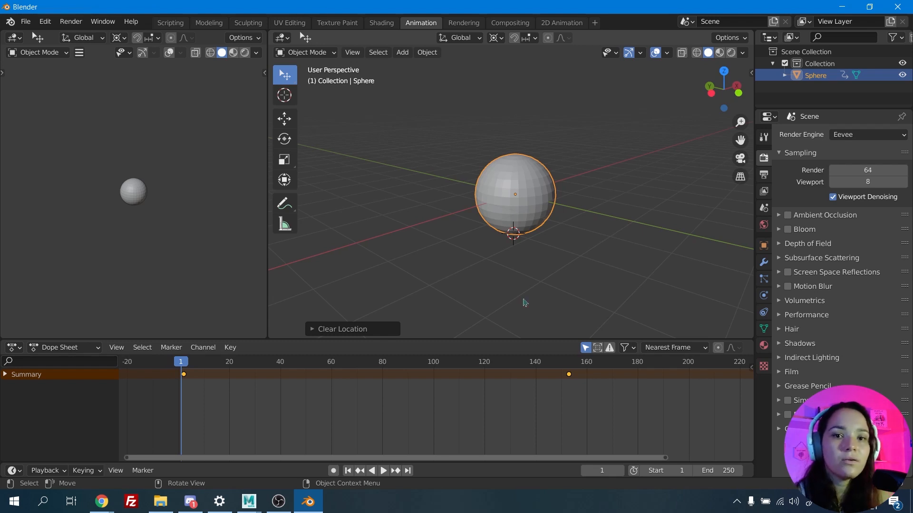
# Switch to Maya, move the sphere to about 0.96, 2.72, 7.11 and key its transforms at frame 19.
pyautogui.hotkey('alt', 'Tab')
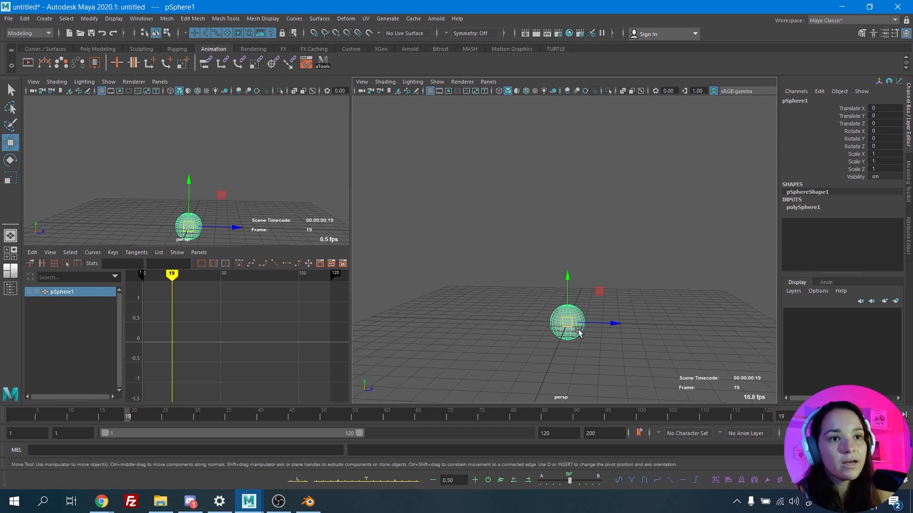
pyautogui.moveTo(570, 327); pyautogui.dragTo(649, 328)
pyautogui.press('s')
# At frame 80, move the sphere along Z to about -7.05 and key it, then scrub the animation to frame 50.
pyautogui.click(513, 414)
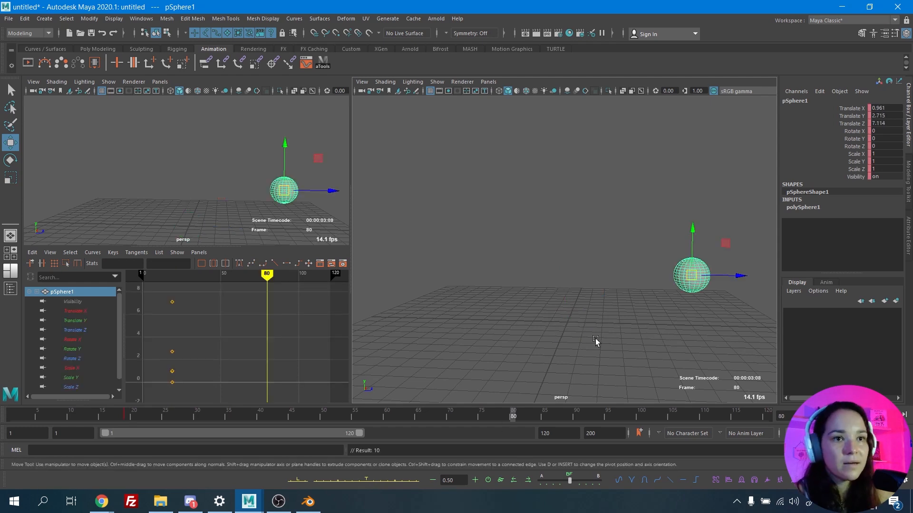
pyautogui.moveTo(734, 281); pyautogui.dragTo(498, 280)
pyautogui.press('s')
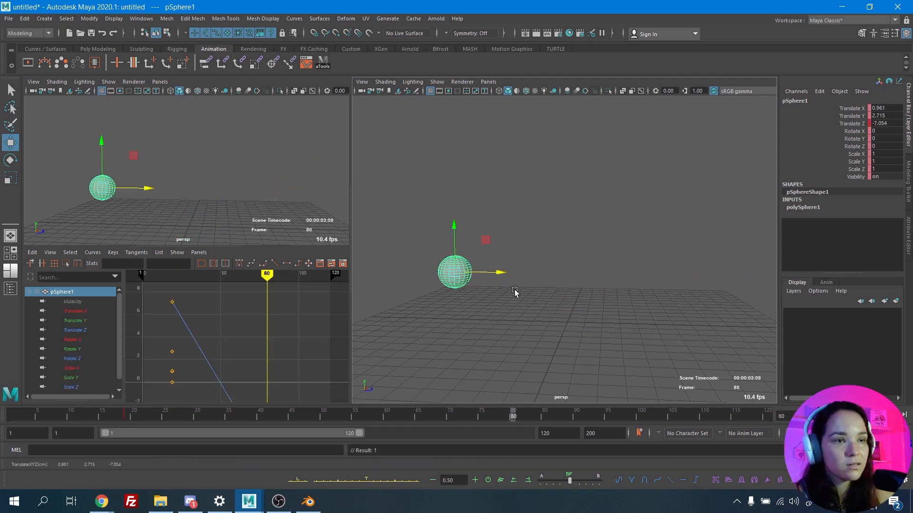
pyautogui.moveTo(128, 421); pyautogui.dragTo(323, 417)
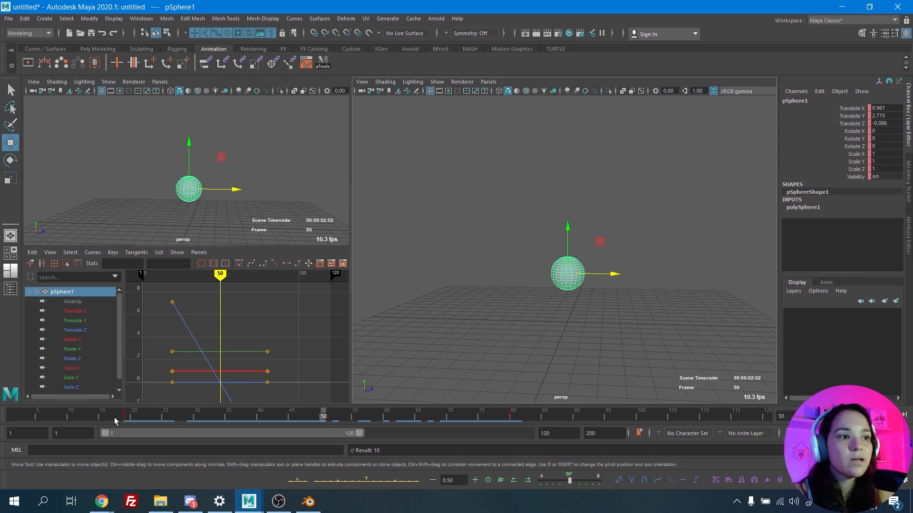
# At frame 50, tween a breakdown key for the sphere and shift its Translate Z key toward the next key, to about -5.64.
pyautogui.moveTo(114, 418); pyautogui.dragTo(323, 417)
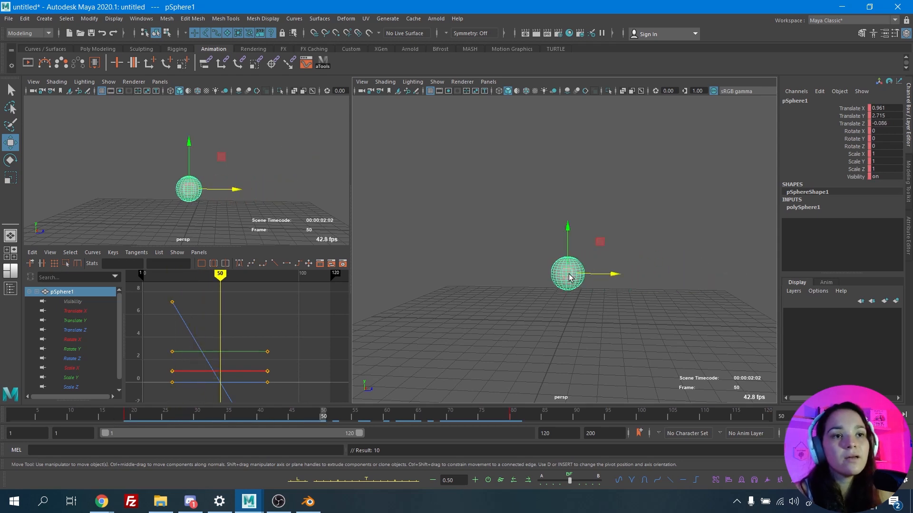
pyautogui.click(375, 481)
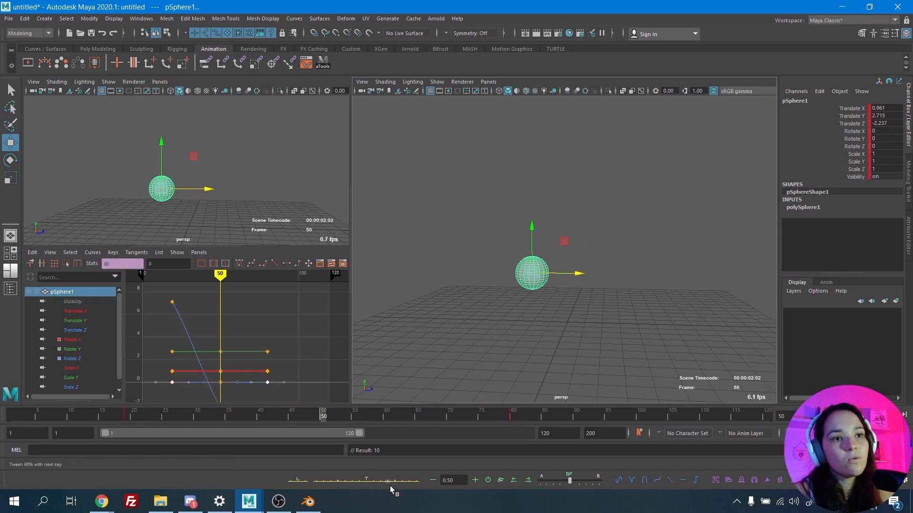
pyautogui.scroll(-4, 234, 341)
pyautogui.scroll(2, 266, 368)
pyautogui.keyDown('alt'); pyautogui.moveTo(256, 373); pyautogui.dragTo(274, 363, button='middle'); pyautogui.keyUp('alt')
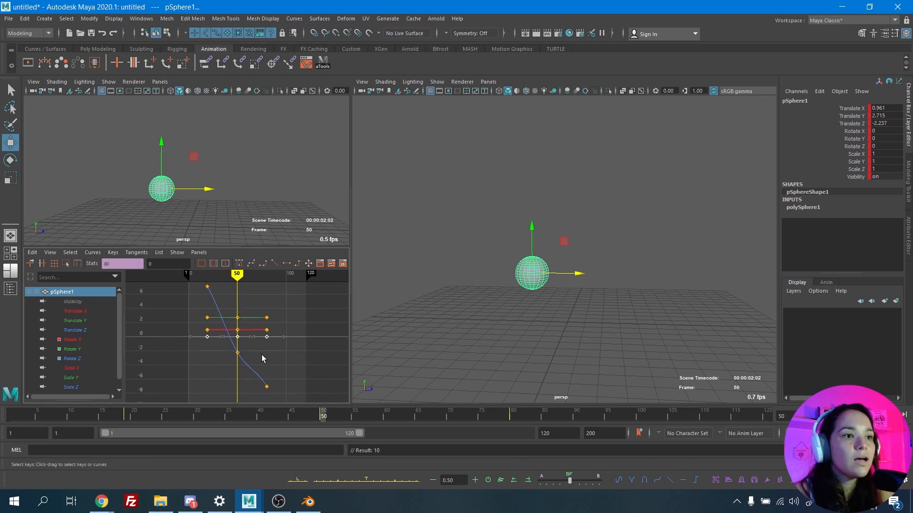
pyautogui.moveTo(219, 352); pyautogui.dragTo(250, 366)
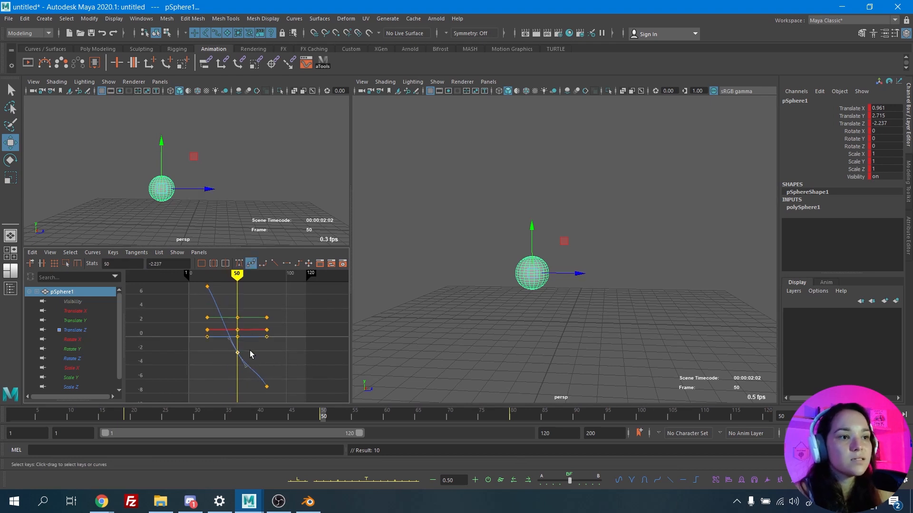
pyautogui.click(388, 481)
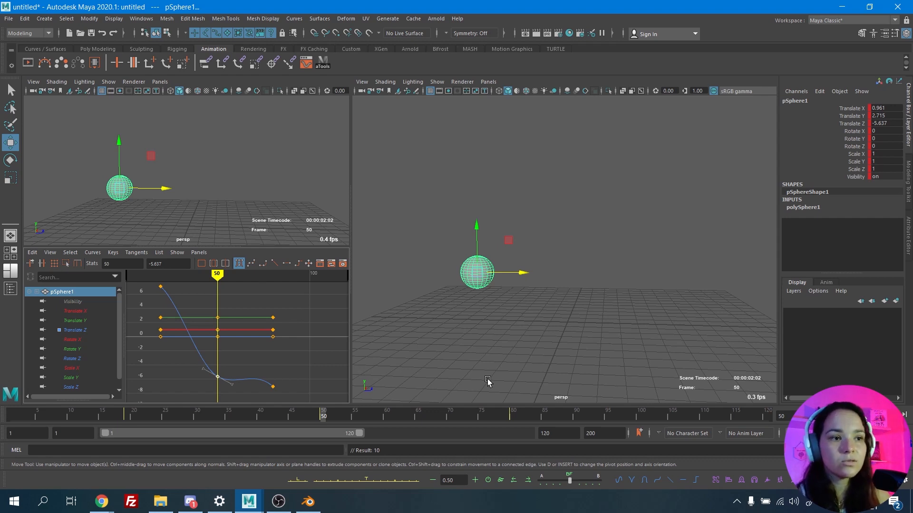
# Switch to Blender, add an armature at the 3D cursor inside the sphere, and try moving it.
pyautogui.click(308, 501)
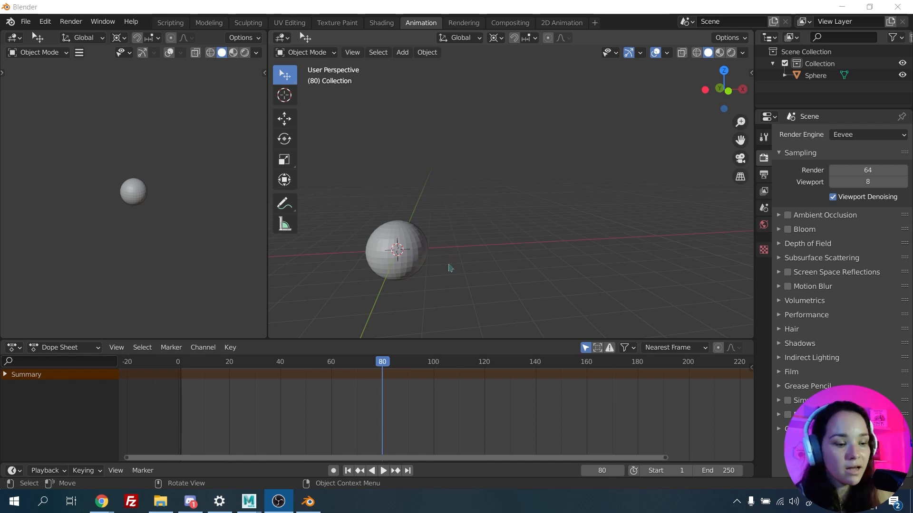
pyautogui.hotkey('shift', 'a')
pyautogui.moveTo(442, 276)
pyautogui.click(523, 276)
pyautogui.press('g')
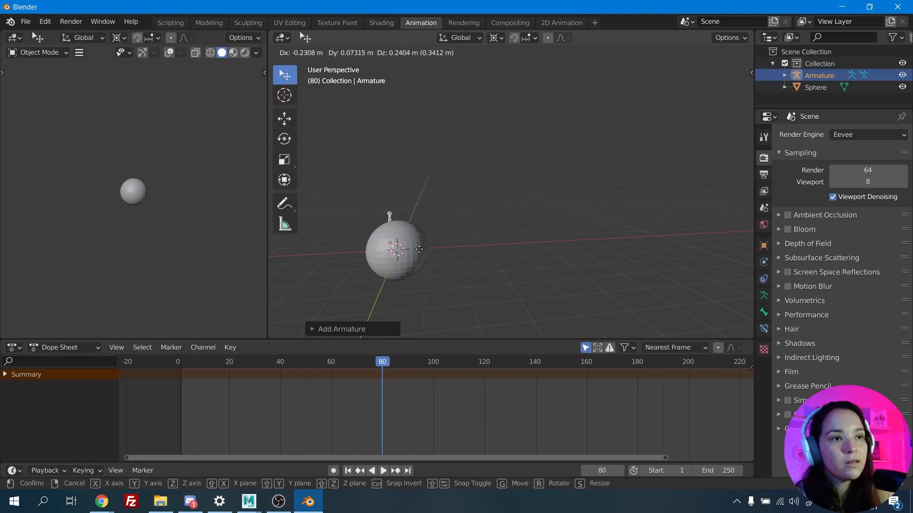
pyautogui.rightClick(440, 245)
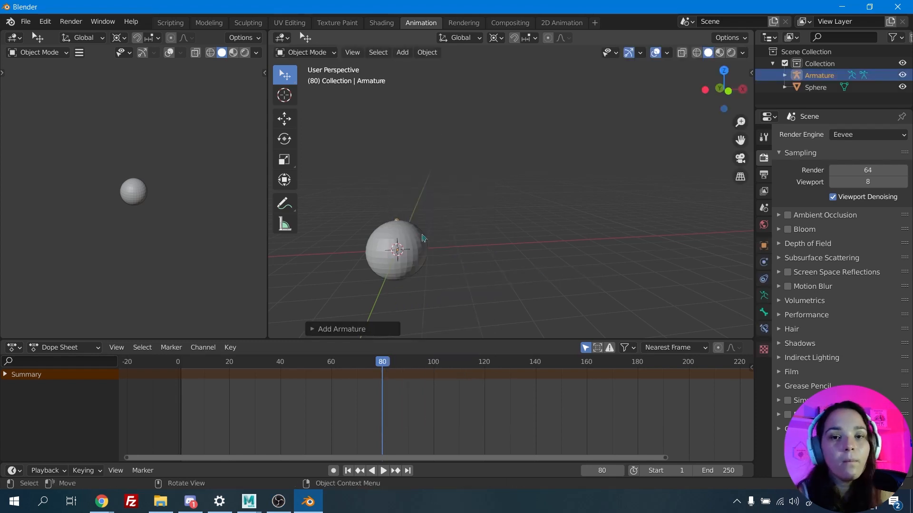
# Parent the sphere to the armature using the Bone option.
pyautogui.click(423, 238)
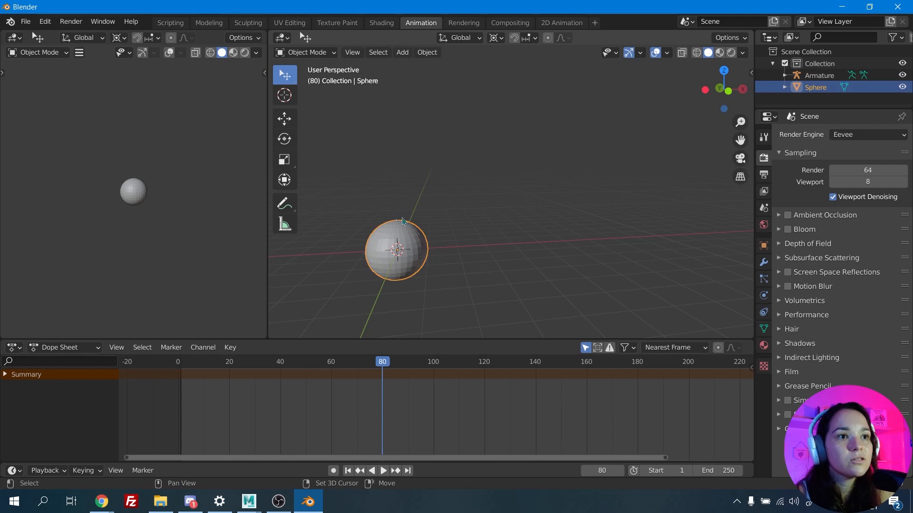
pyautogui.keyDown('shift'); pyautogui.click(399, 221); pyautogui.keyUp('shift')
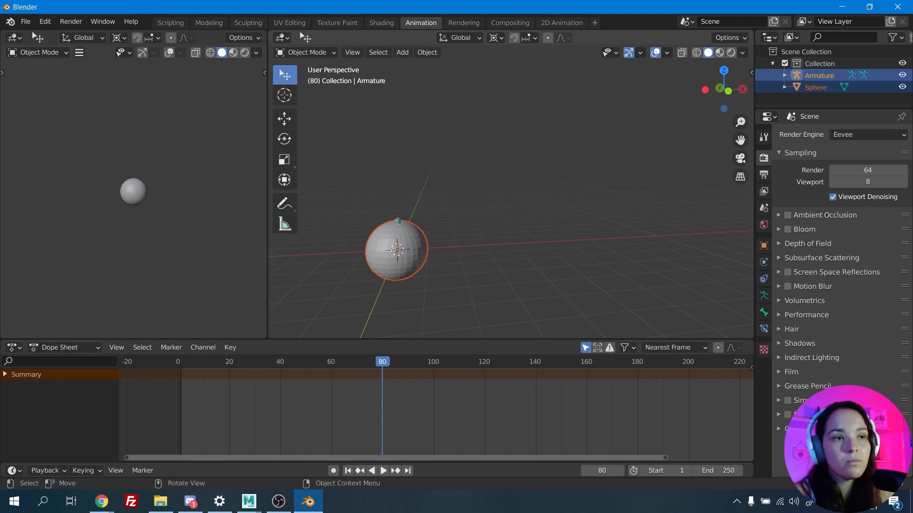
pyautogui.hotkey('ctrl', 'p')
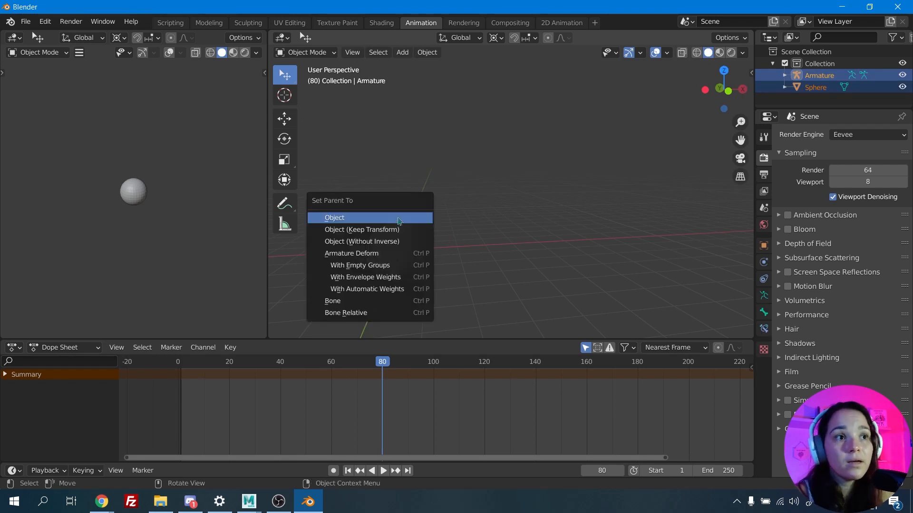
pyautogui.click(398, 301)
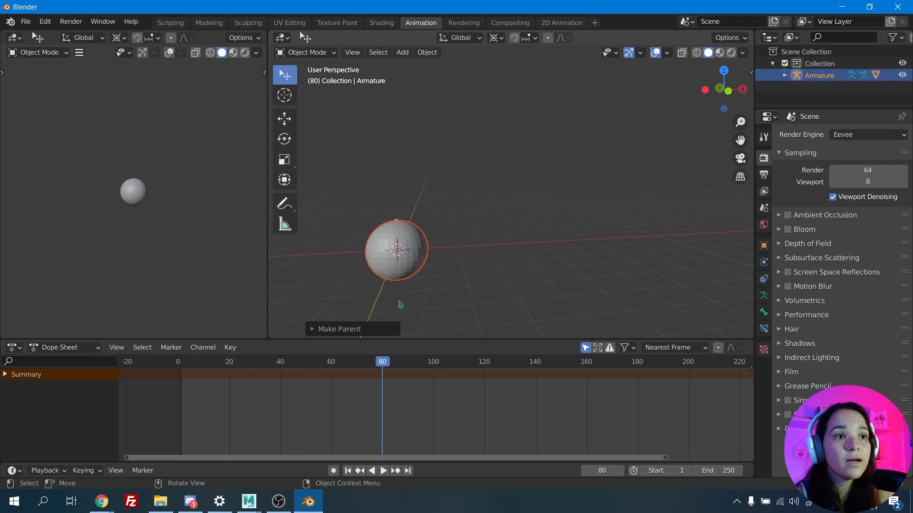
# Select only the armature, switch it to Pose Mode and try moving its bone.
pyautogui.click(437, 263)
pyautogui.click(402, 222)
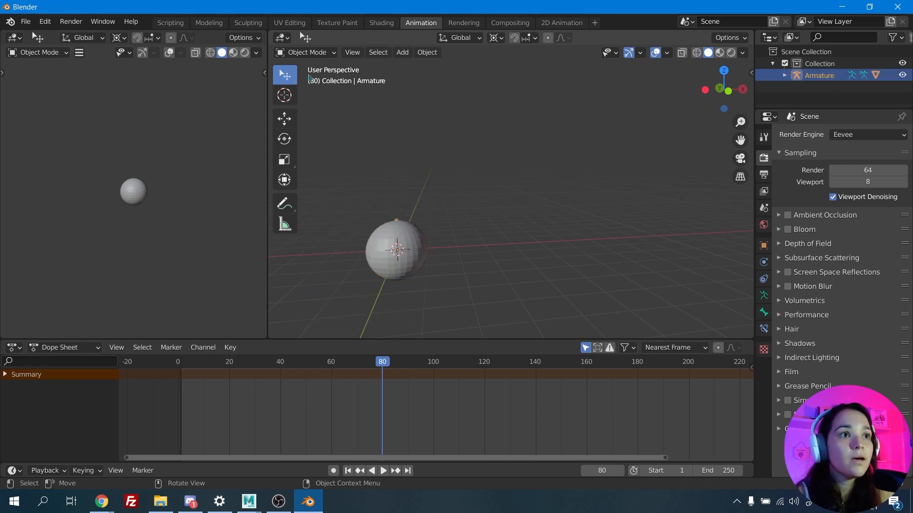
pyautogui.click(307, 53)
pyautogui.click(321, 93)
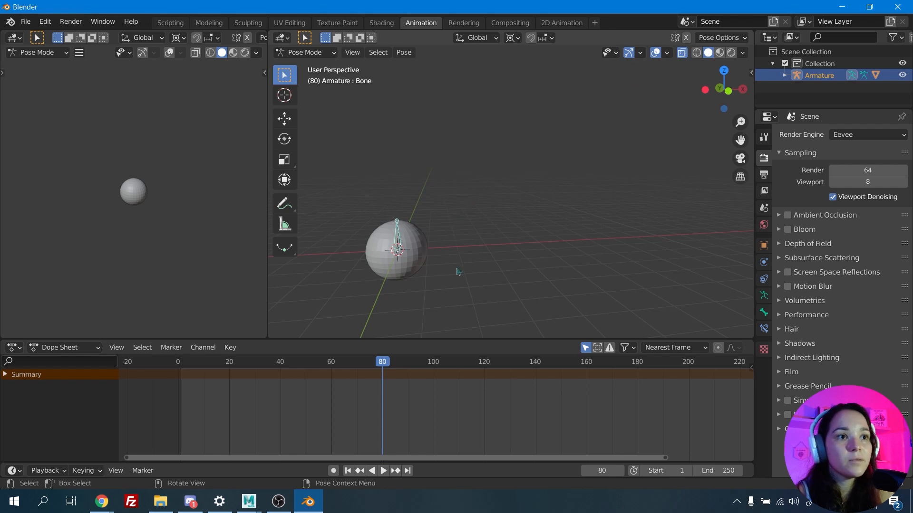
pyautogui.press('g')
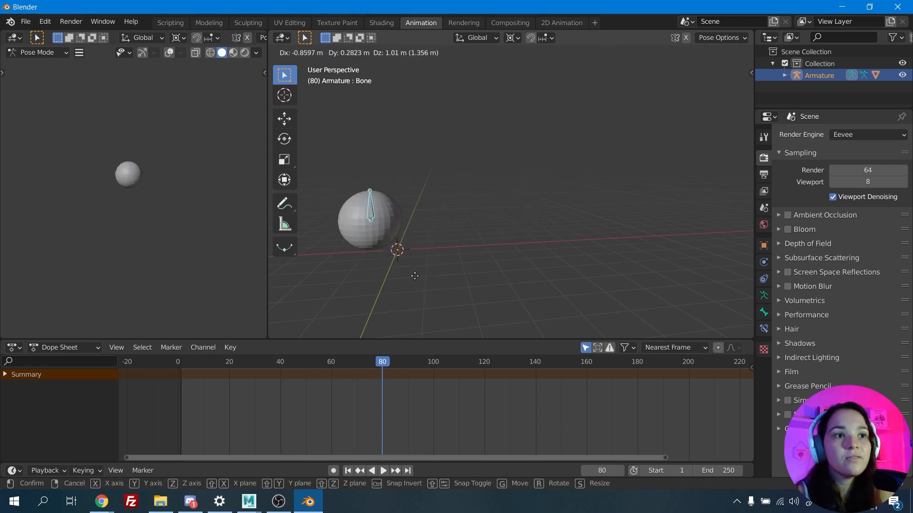
pyautogui.rightClick(402, 276)
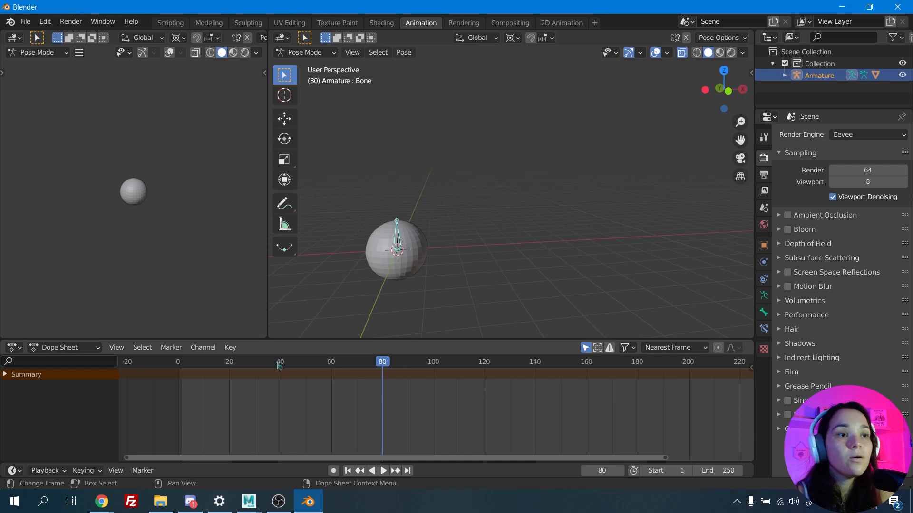
# Insert a Location, Rotation & Scale keyframe for the bone at frame 1.
pyautogui.moveTo(275, 363); pyautogui.dragTo(181, 362)
pyautogui.press('space')
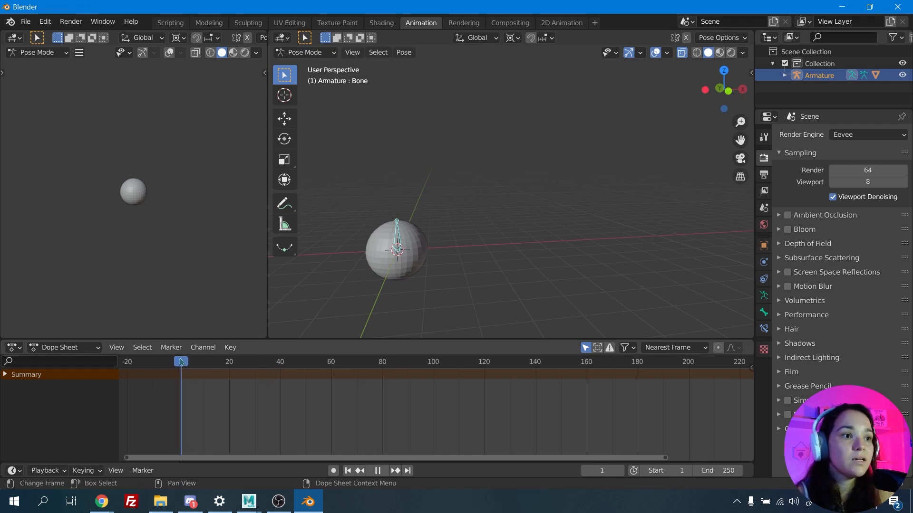
pyautogui.press('space')
pyautogui.press('i')
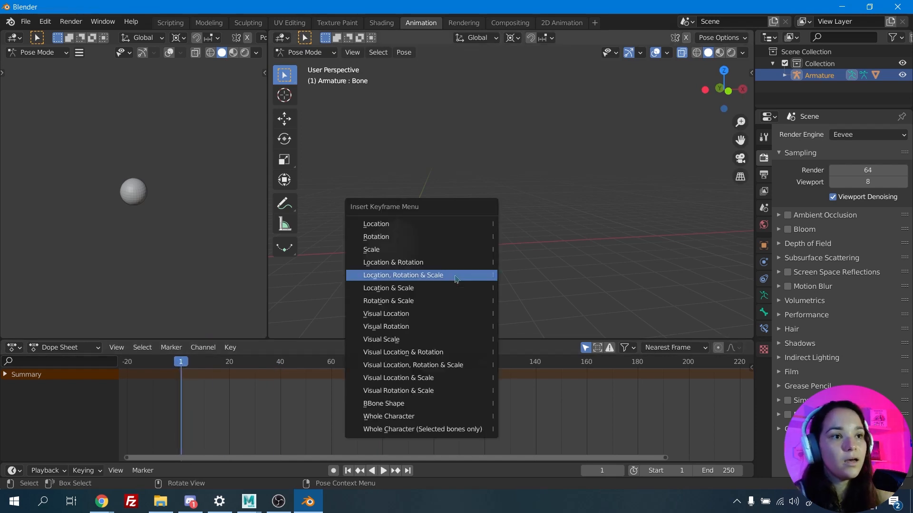
pyautogui.click(455, 279)
# At frame 119, move the bone about 9.4 m in X, -1.9 m in Y and 2.7 m in Z, and key it.
pyautogui.moveTo(418, 362); pyautogui.dragTo(484, 364)
pyautogui.press('g')
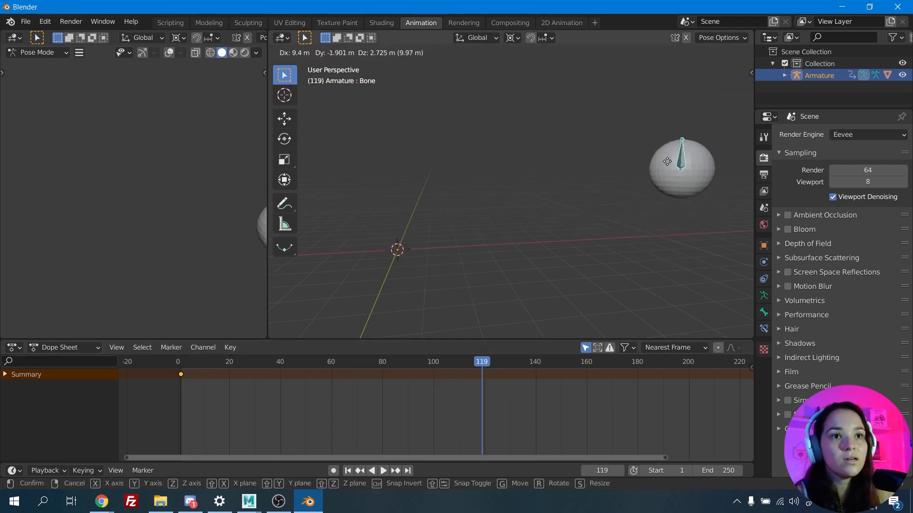
pyautogui.click(666, 161)
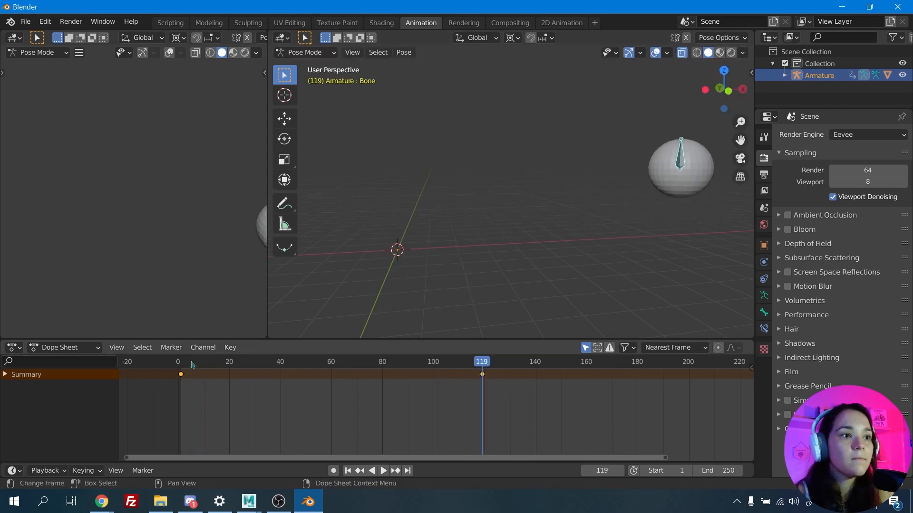
# At frame 60, use the Pose Breakdowner to push the bone beyond the 100% pose, and key its Location, Rotation & Scale.
pyautogui.moveTo(192, 365); pyautogui.dragTo(333, 367)
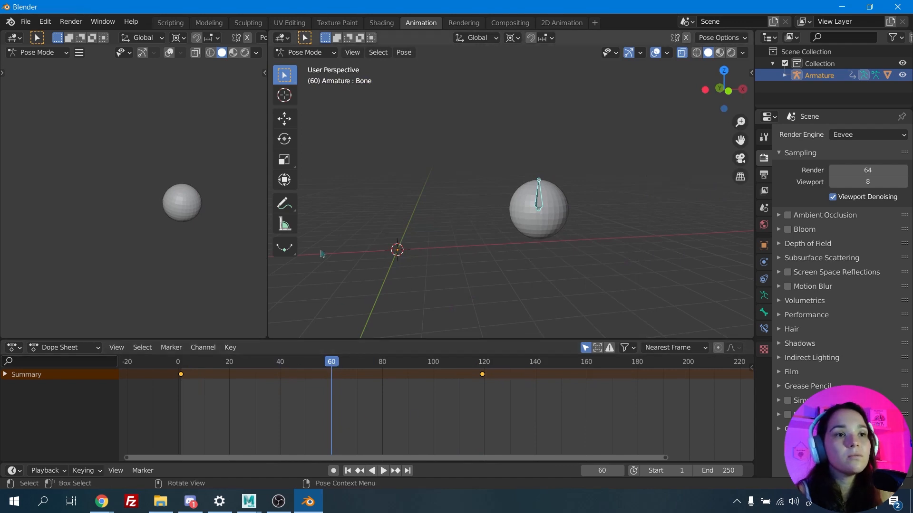
pyautogui.hotkey('shift', 'e')
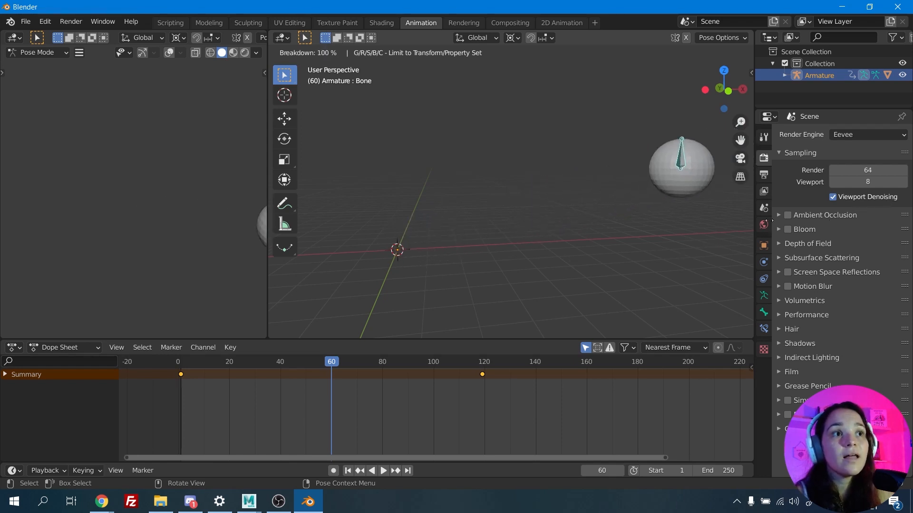
pyautogui.click(854, 176)
pyautogui.press('i')
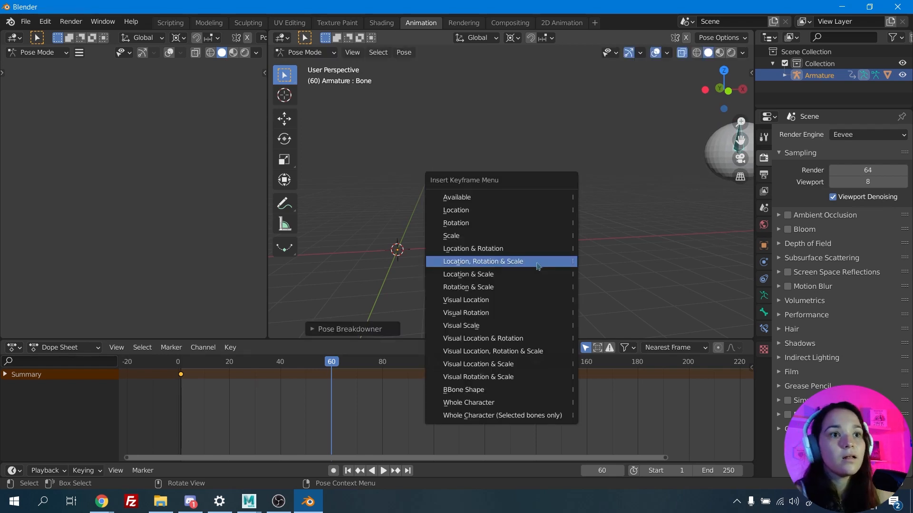
pyautogui.click(537, 266)
# Play back the bone animation from the start and return to frame 1.
pyautogui.click(198, 364)
pyautogui.press('space')
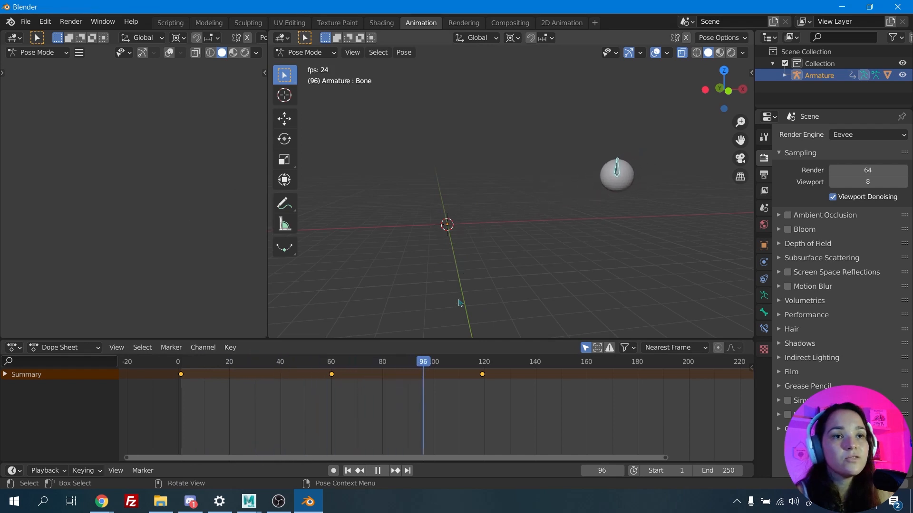
pyautogui.press('Escape')
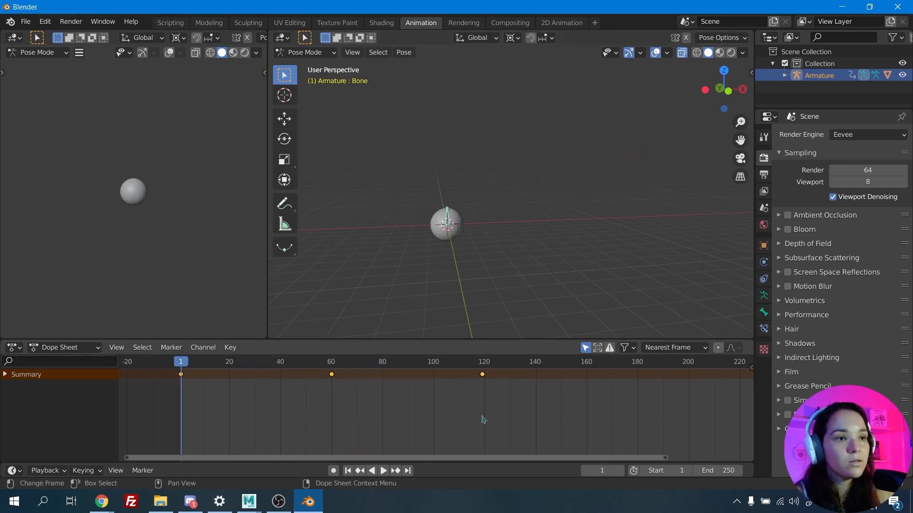
# Scale the keyframe timing about frame 1 to roughly 0.13 and step forward through the keys.
pyautogui.press('s')
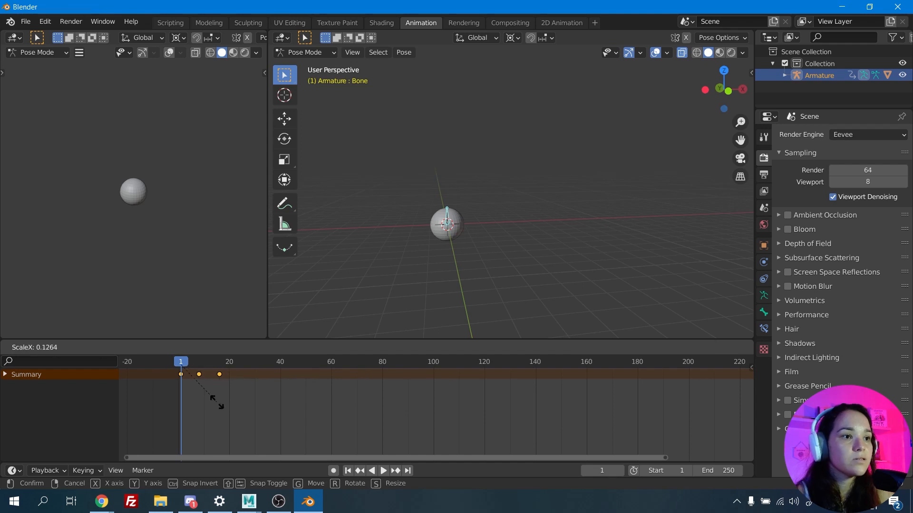
pyautogui.click(220, 403)
pyautogui.press('Up')
pyautogui.press('Up')
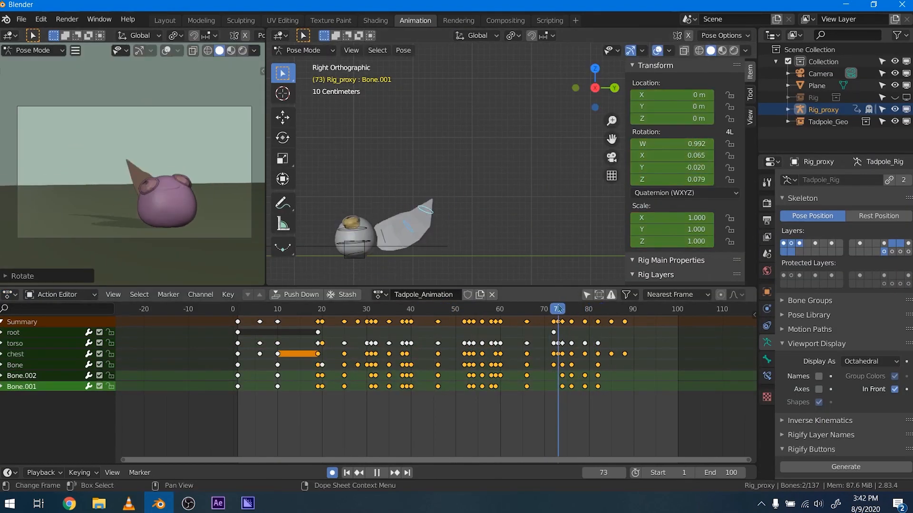
# In the tadpole scene at frame 73, rotate the tail bone Bone.002 freely with trackball rotation.
pyautogui.press('r')
pyautogui.press('r')
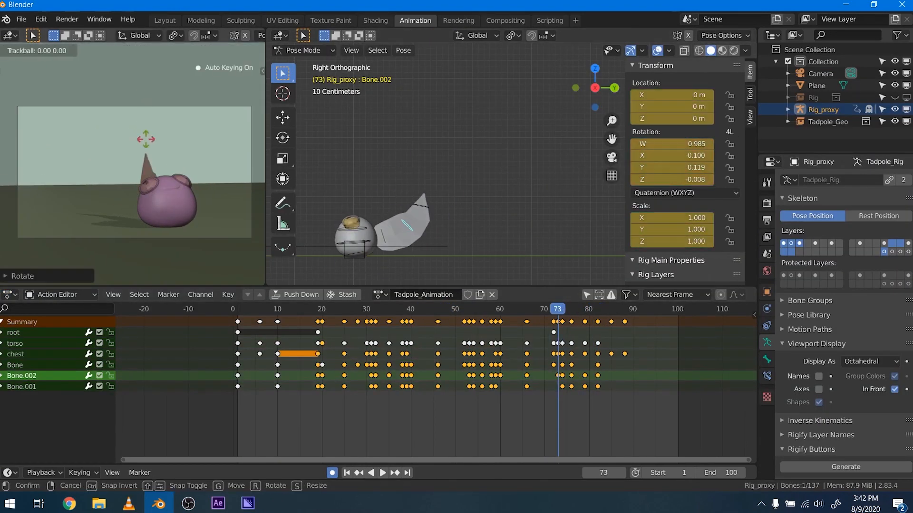